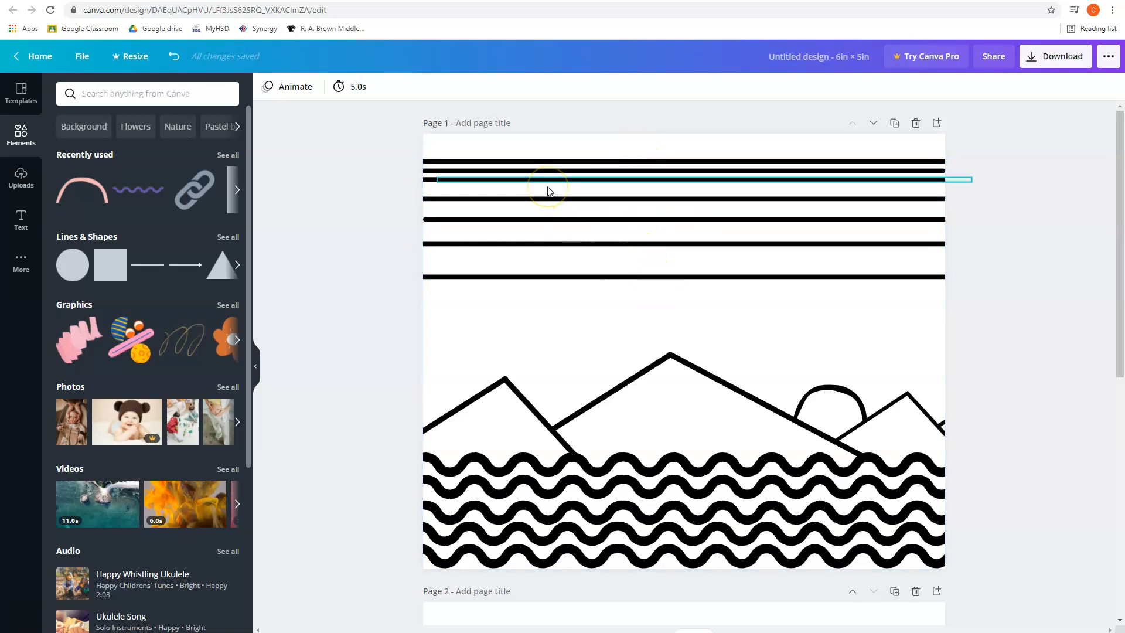
Step: Examine the finished line-art landscape on page 1 and the blank page 2 of the example design
click(545, 276)
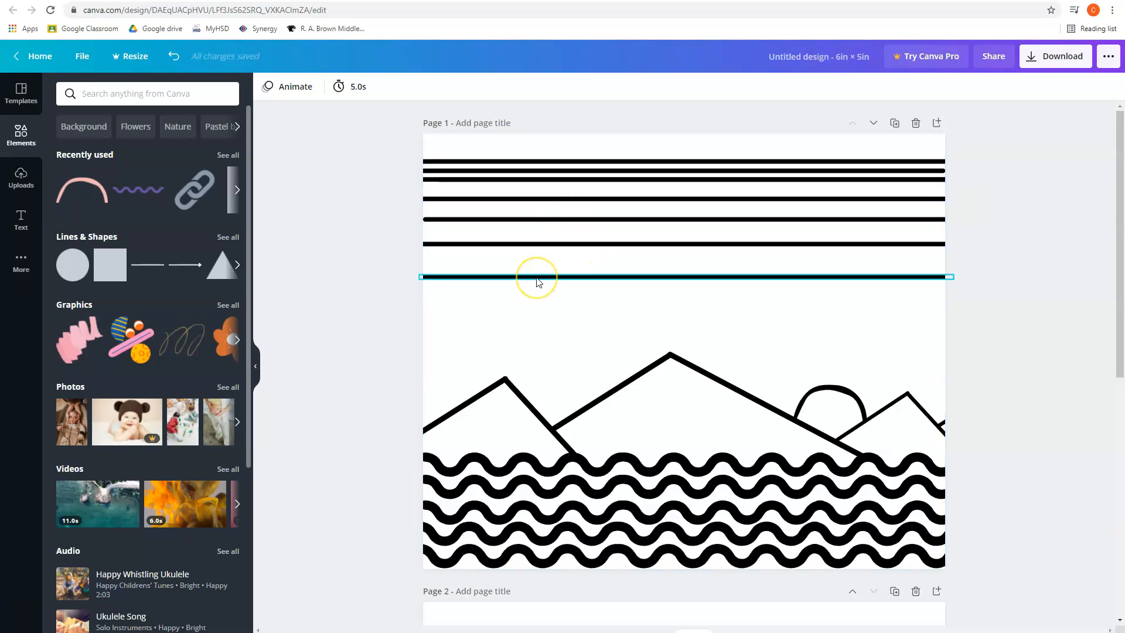
scroll(977, 428, down, 3)
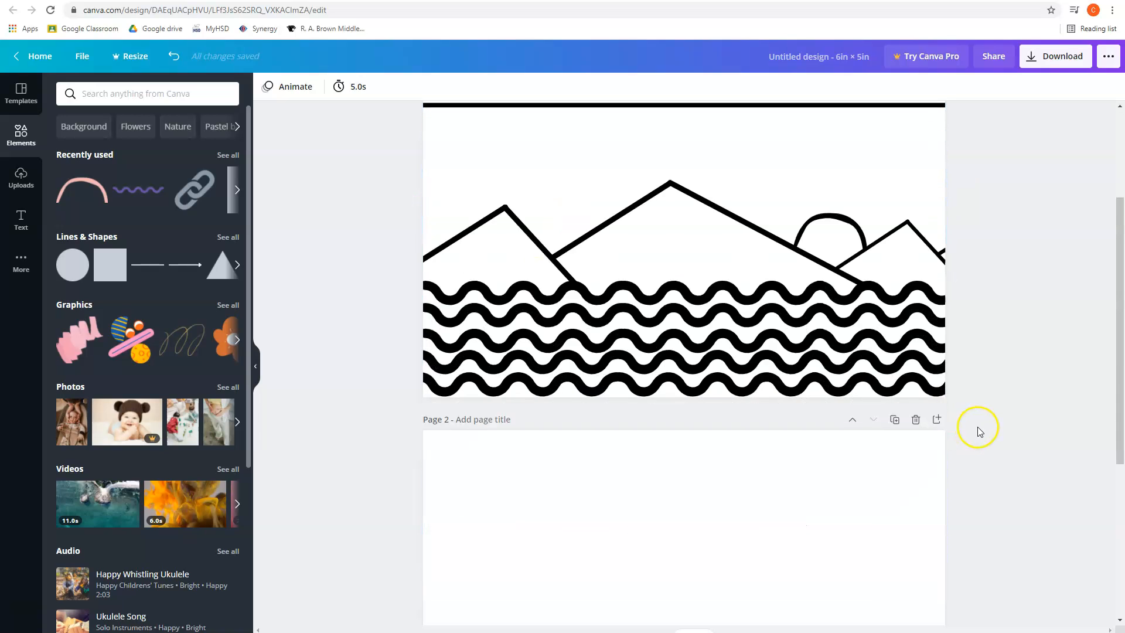
scroll(624, 406, up, 3)
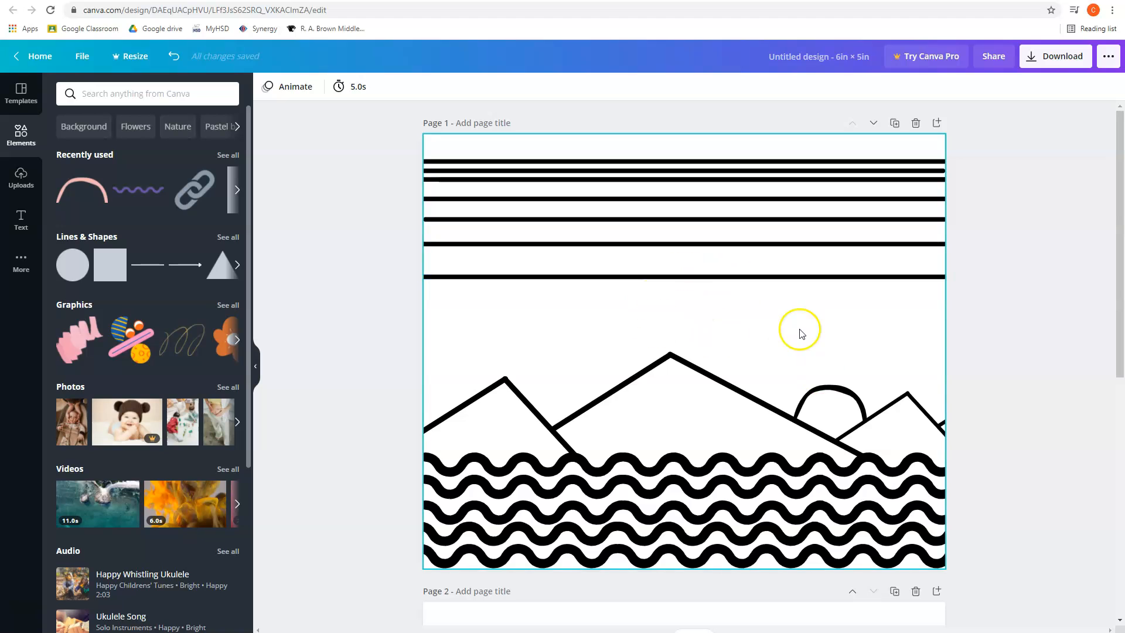
scroll(960, 369, down, 4)
scroll(1009, 378, down, 4)
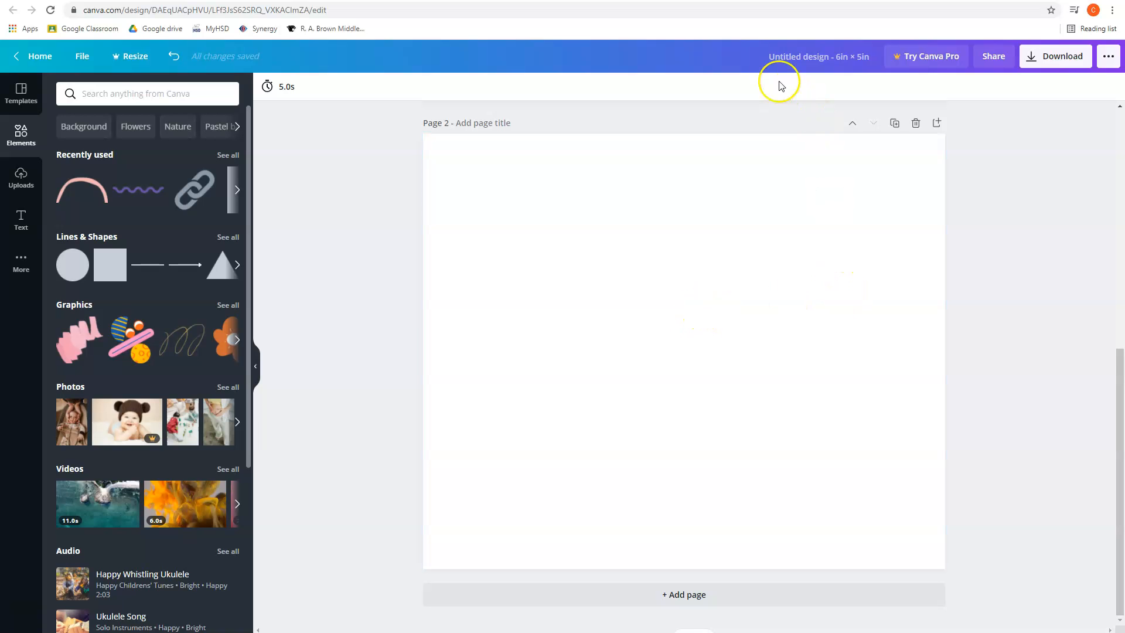
scroll(1022, 186, up, 4)
scroll(1027, 188, up, 4)
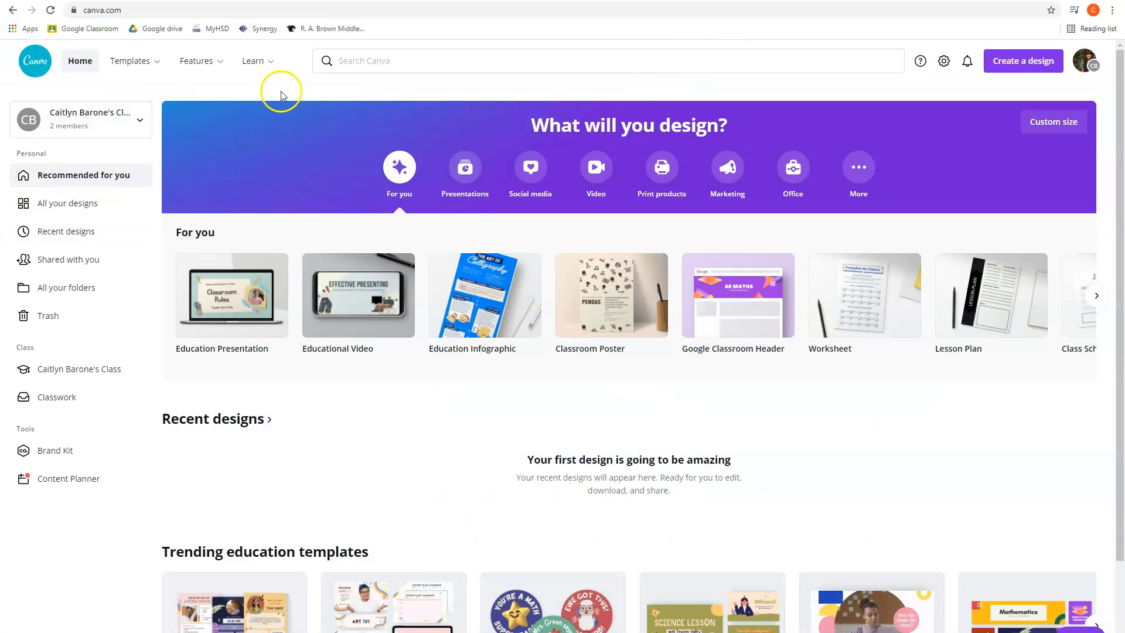
Step: Create a new blank design with a custom size of 6 × 5 inches
mouse_move(872, 306)
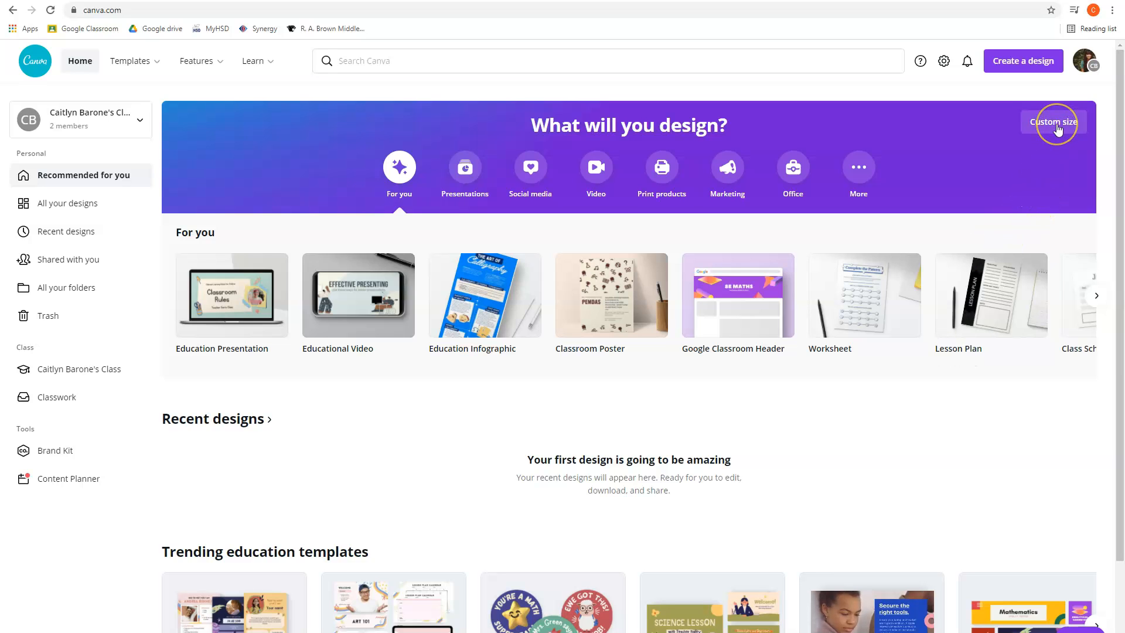
click(1024, 121)
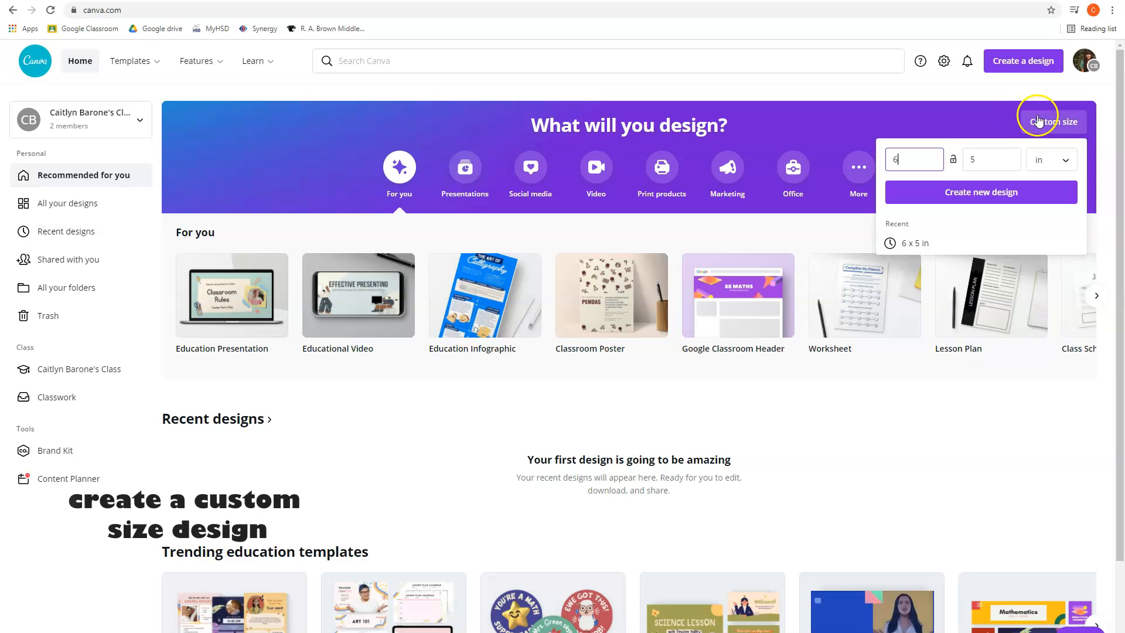
key(BackSpace)
text(6)
click(953, 161)
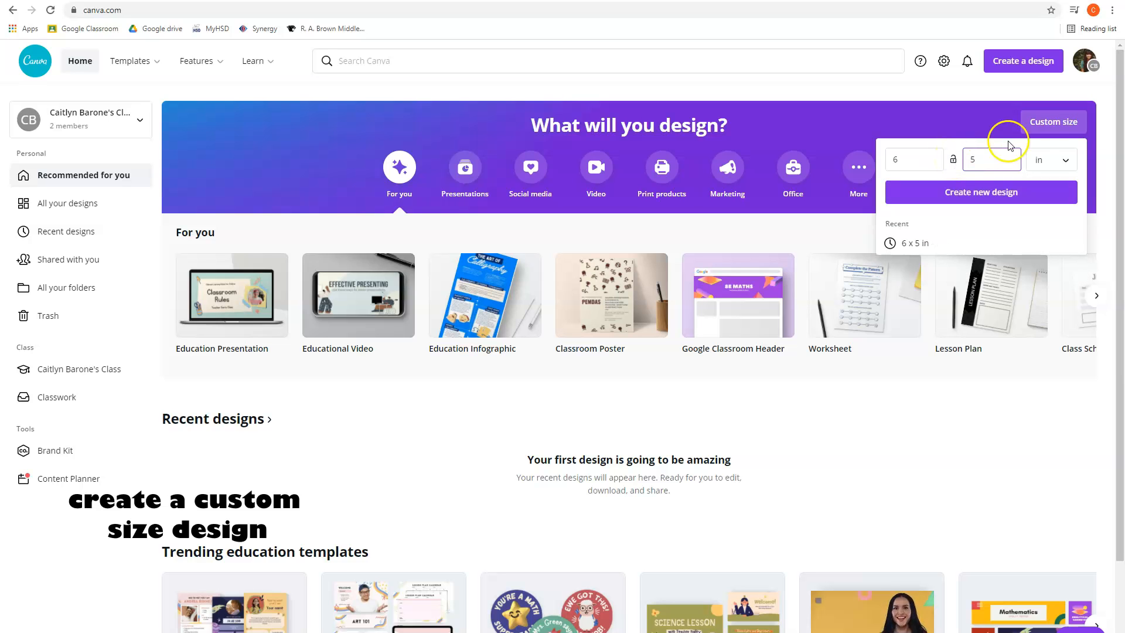
click(1049, 159)
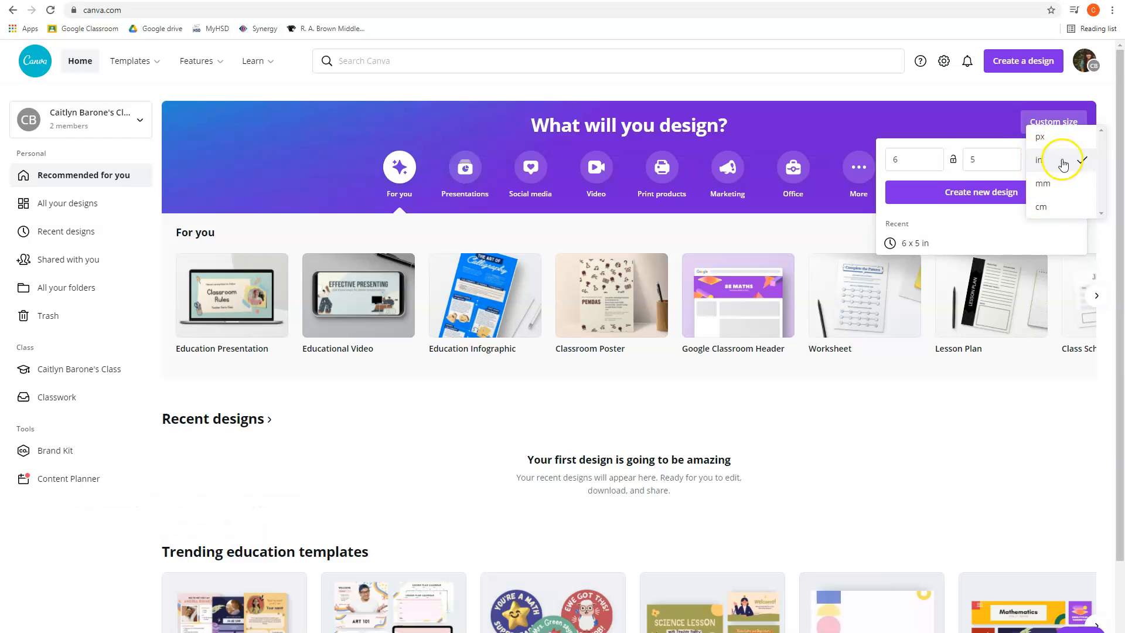
click(1047, 167)
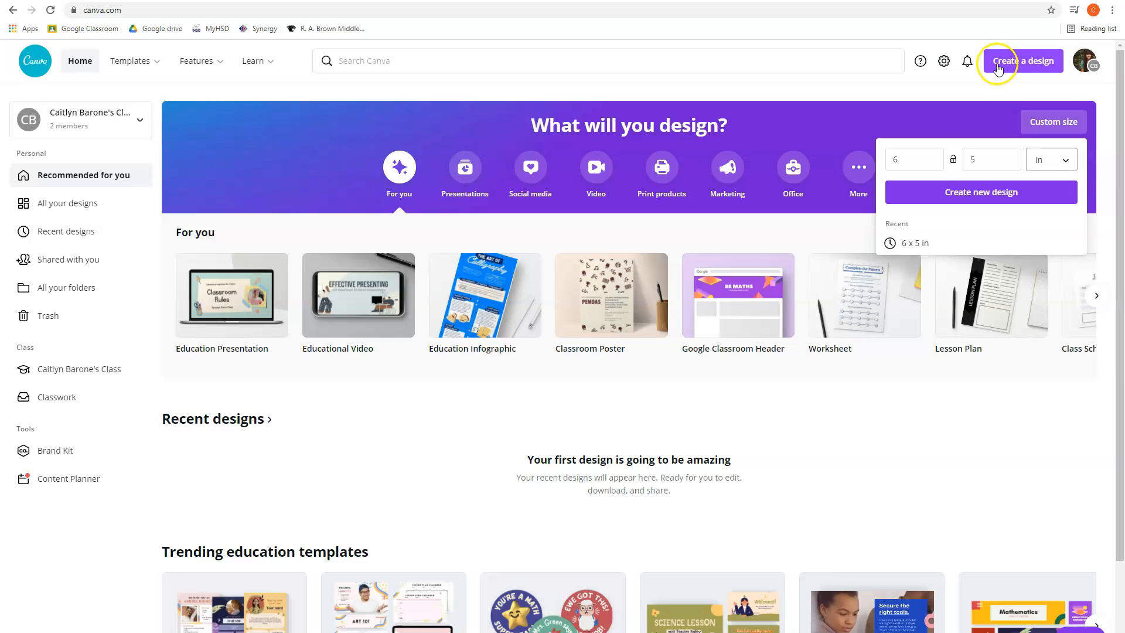
click(1018, 68)
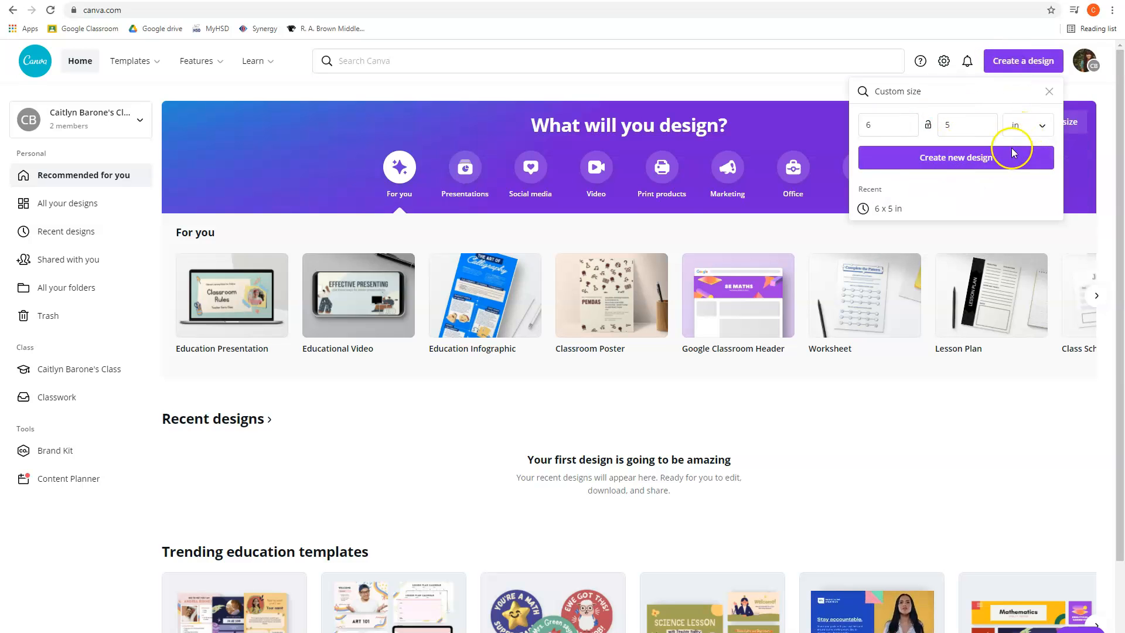
click(807, 85)
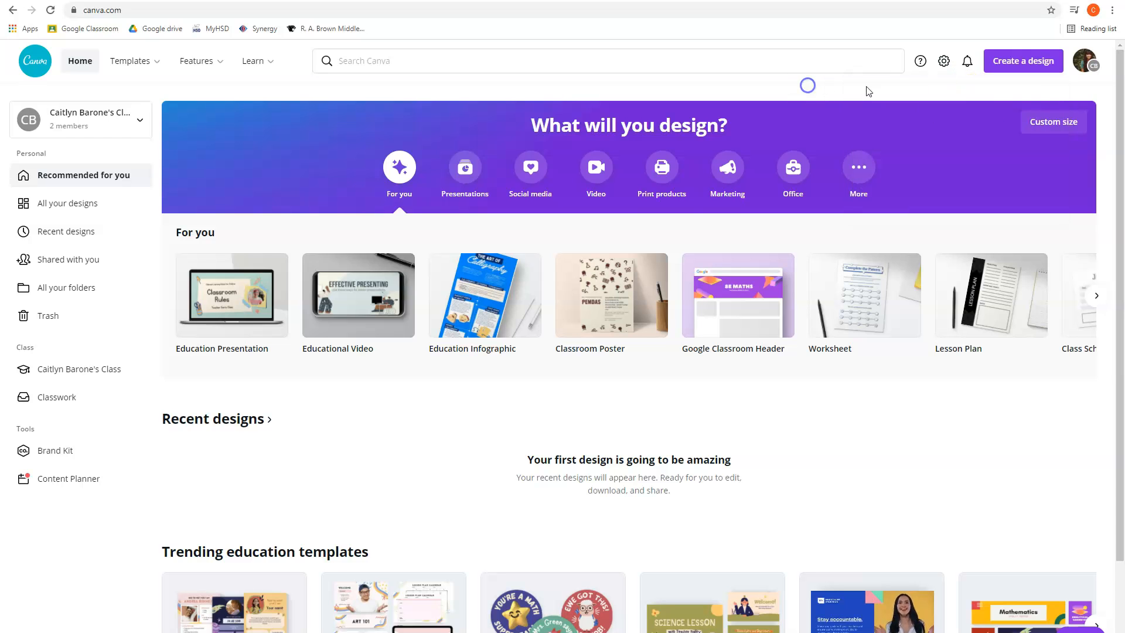
click(1022, 58)
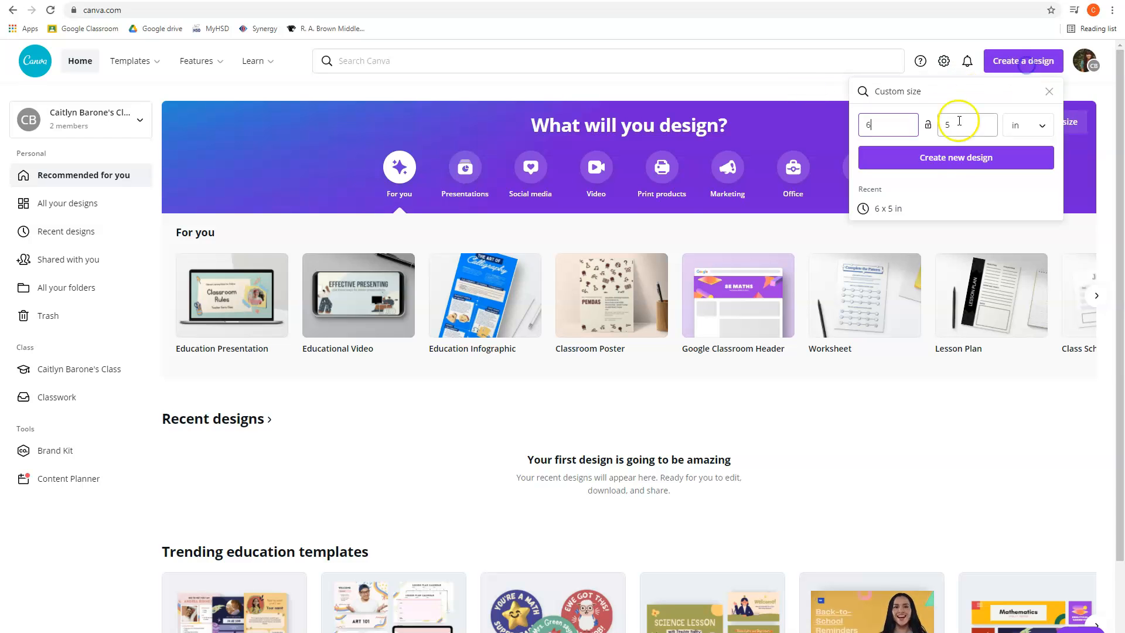
click(950, 158)
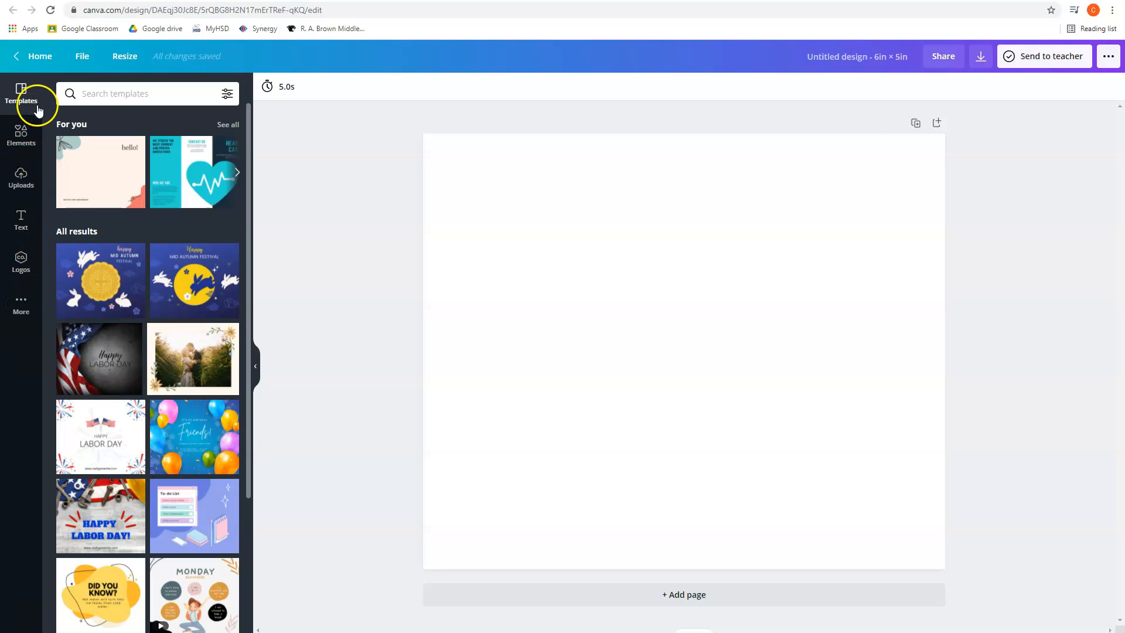
Step: Look through the available elements, uploads, text options, logos and additional apps
click(29, 133)
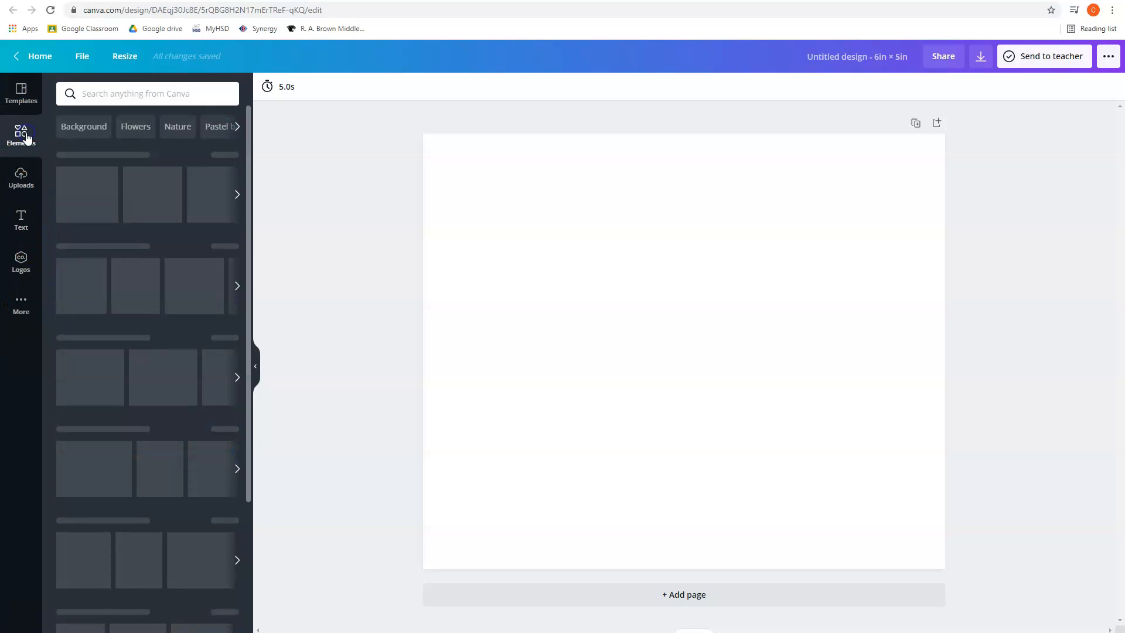
click(34, 188)
click(20, 222)
click(22, 260)
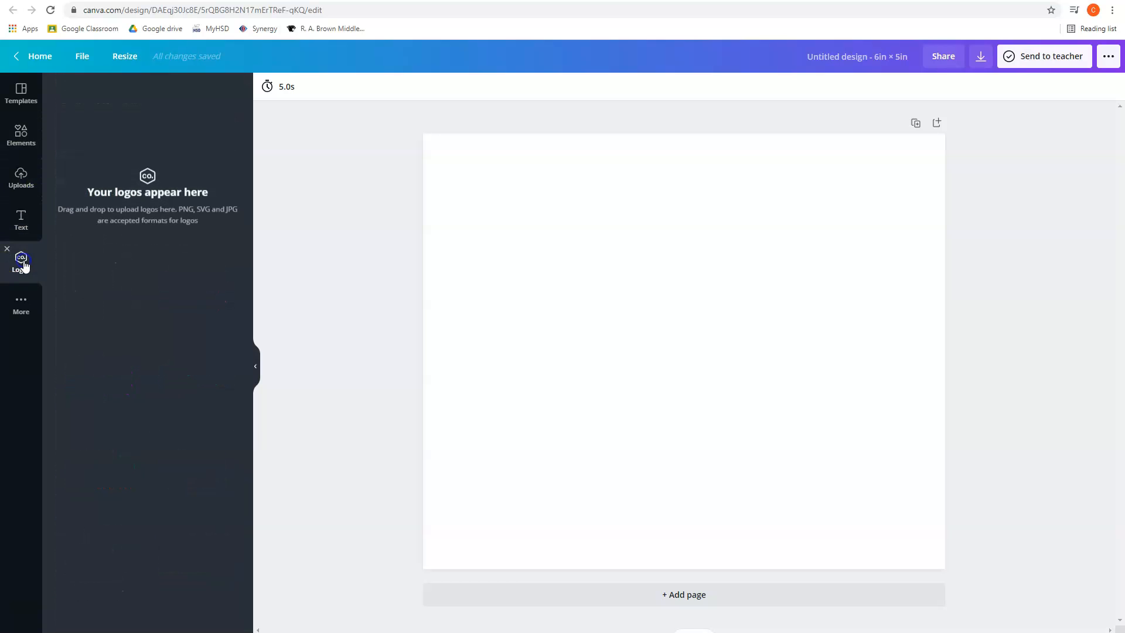
click(28, 306)
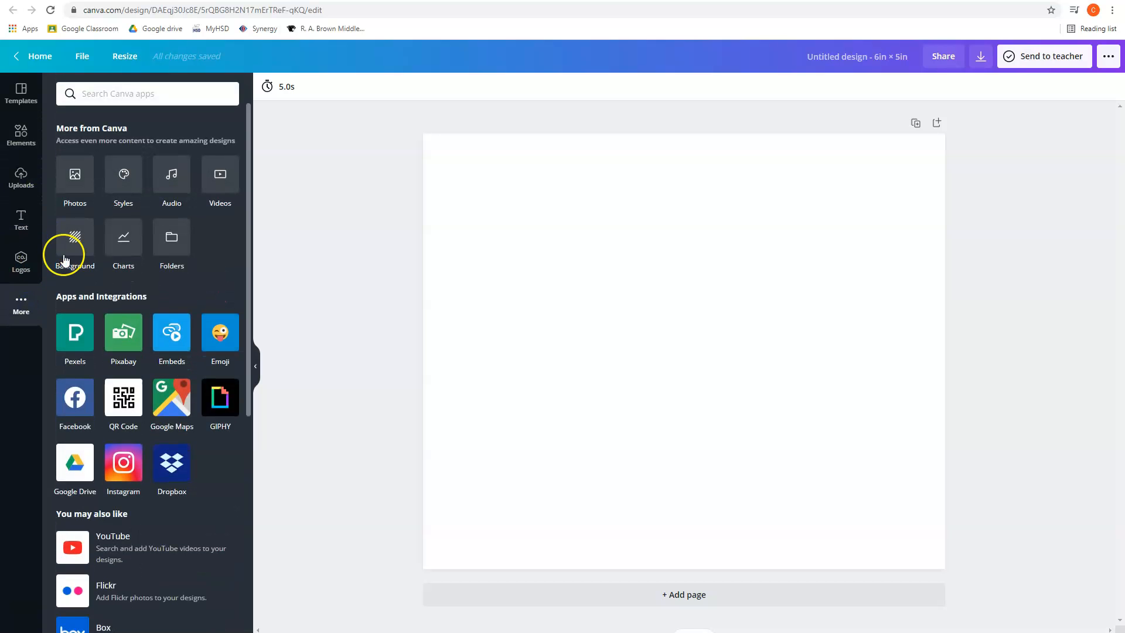
Step: Search the elements library for "wavy lines"
click(21, 134)
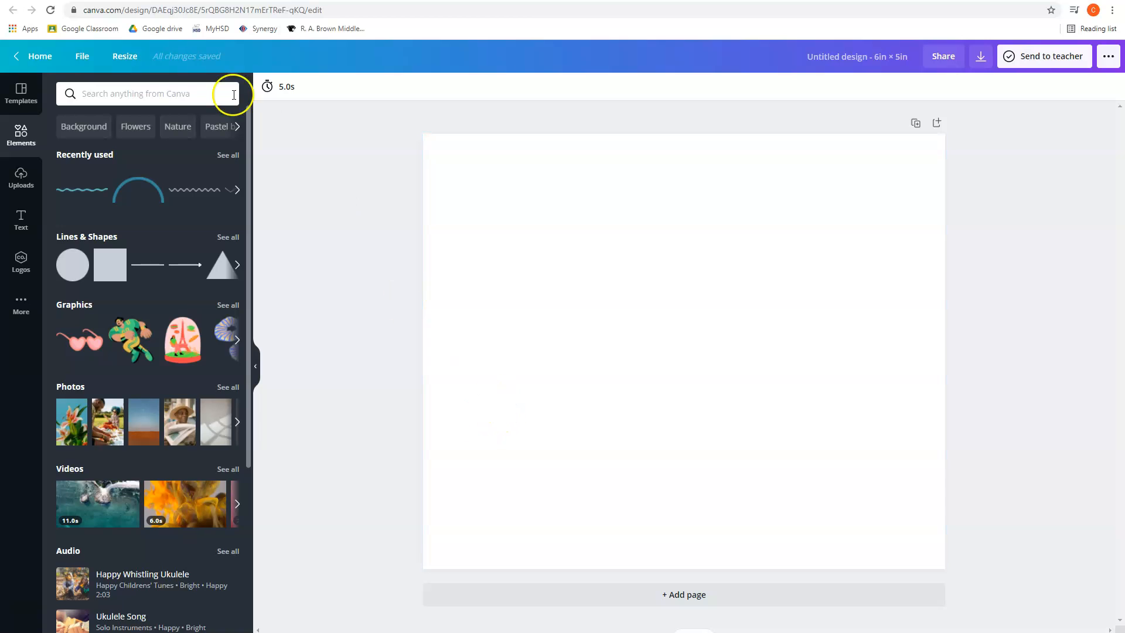
click(162, 92)
text(wavy lines)
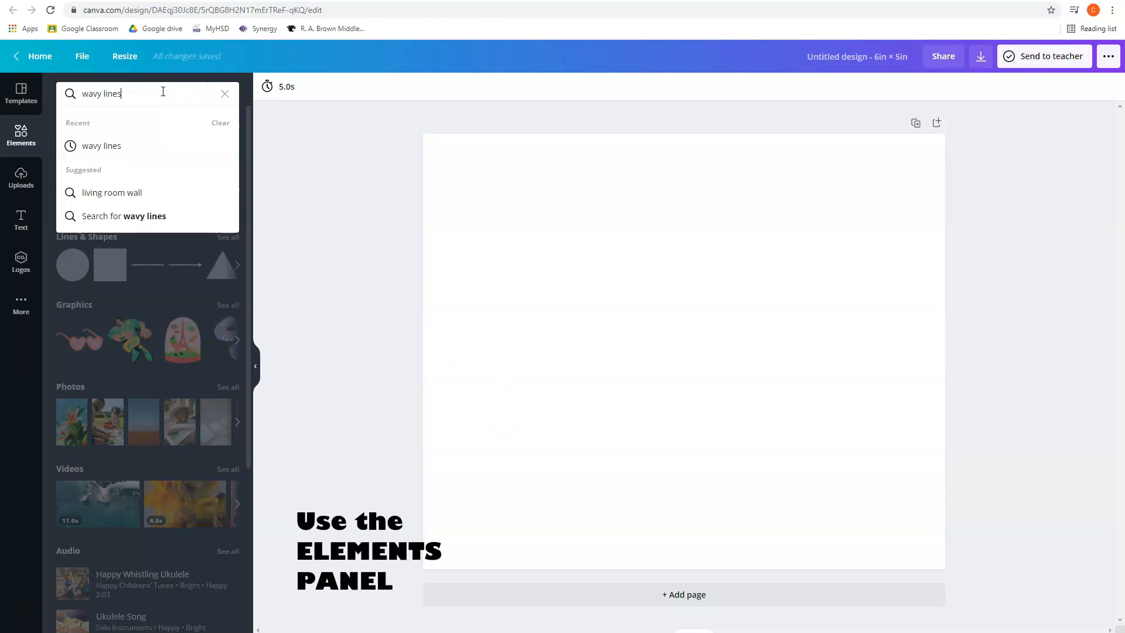
key(Return)
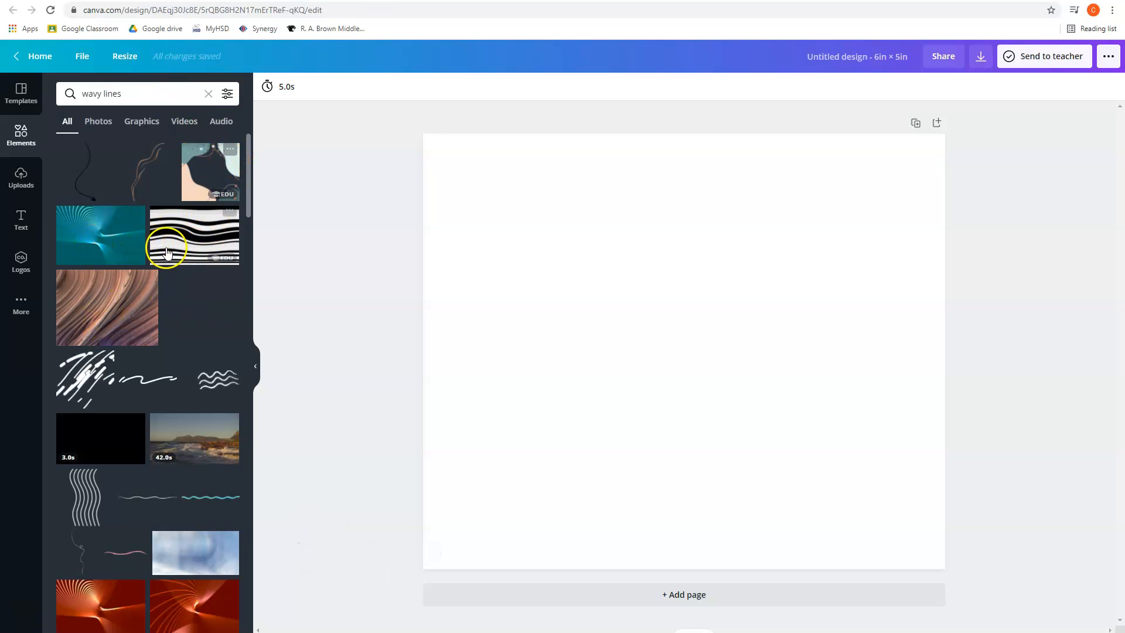
Step: Add the single horizontal wavy line graphic and place it, scaled down, at the page's left edge below the middle
scroll(150, 275, down, 3)
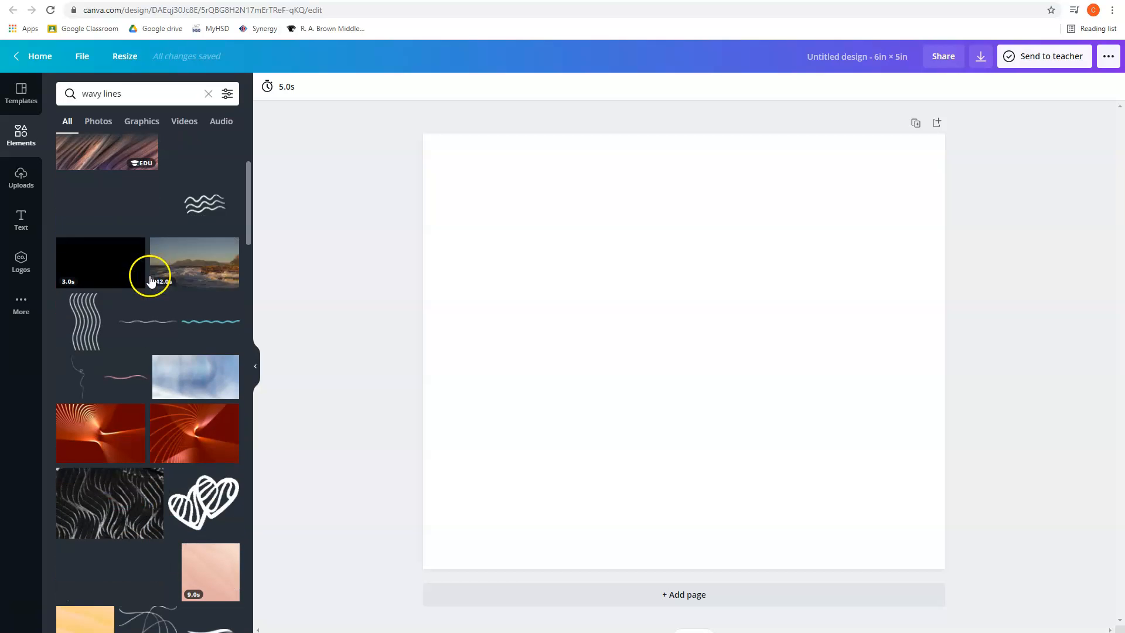
scroll(159, 311, down, 3)
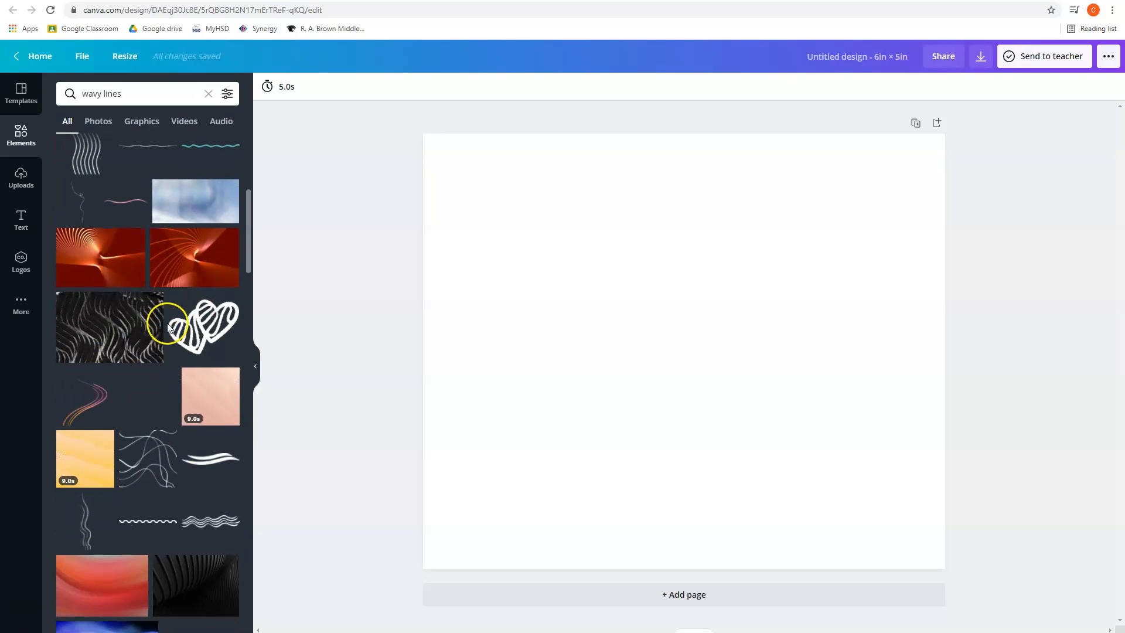
scroll(79, 503, down, 2)
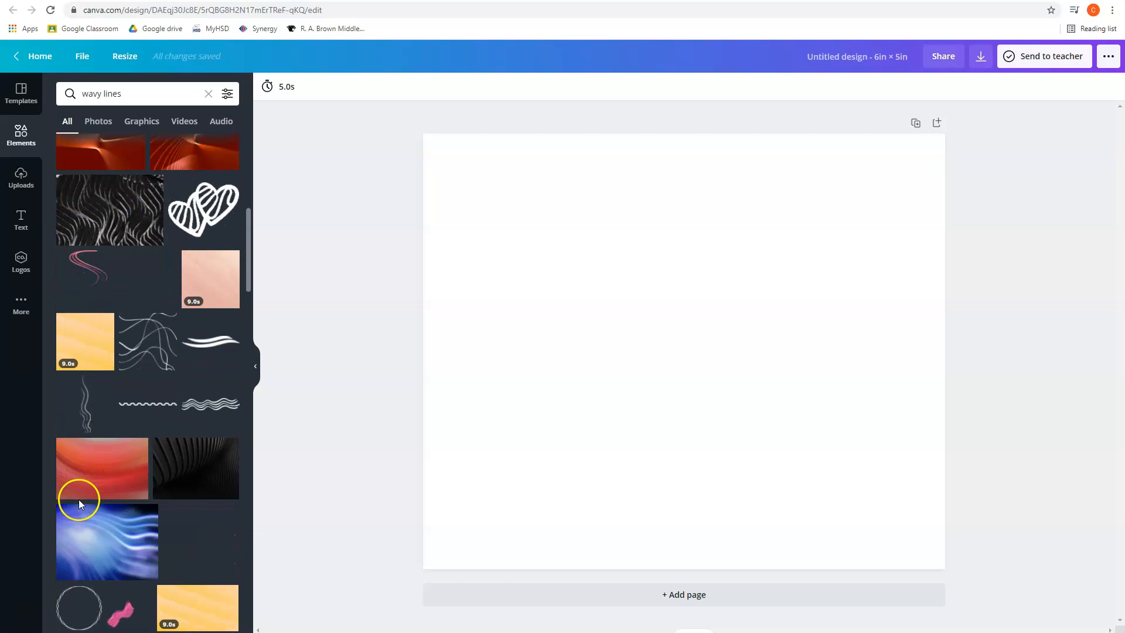
scroll(80, 504, down, 2)
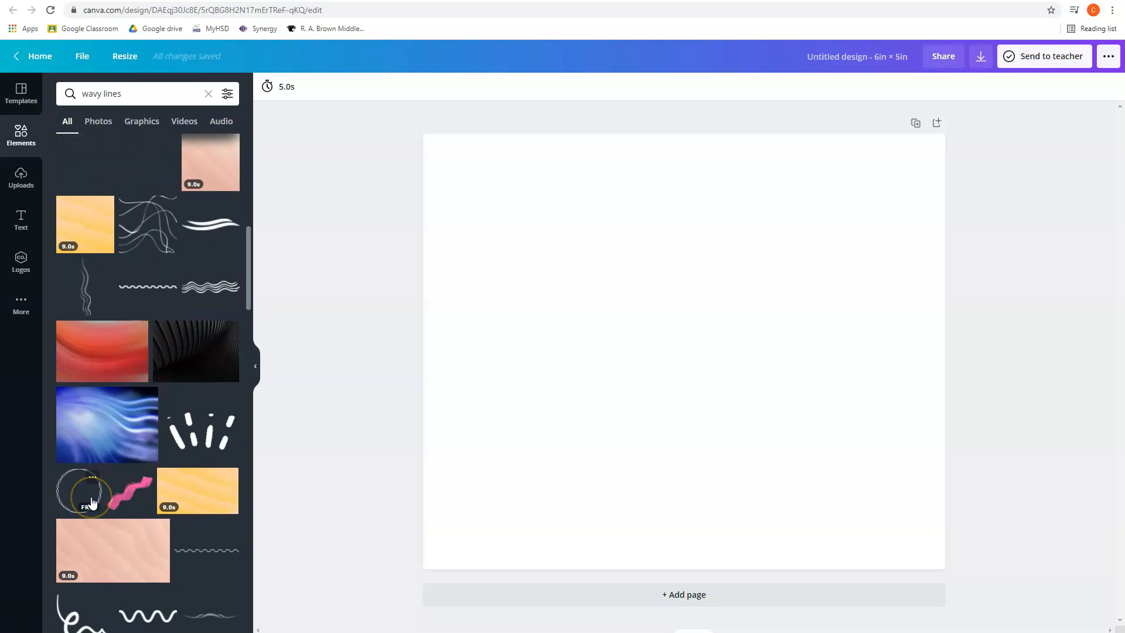
scroll(93, 501, down, 1)
click(149, 230)
mouse_move(674, 354)
mouse_down()
mouse_move(518, 430)
mouse_move(508, 408)
mouse_move(622, 410)
mouse_move(572, 410)
mouse_move(956, 454)
mouse_move(806, 422)
mouse_move(626, 414)
mouse_up()
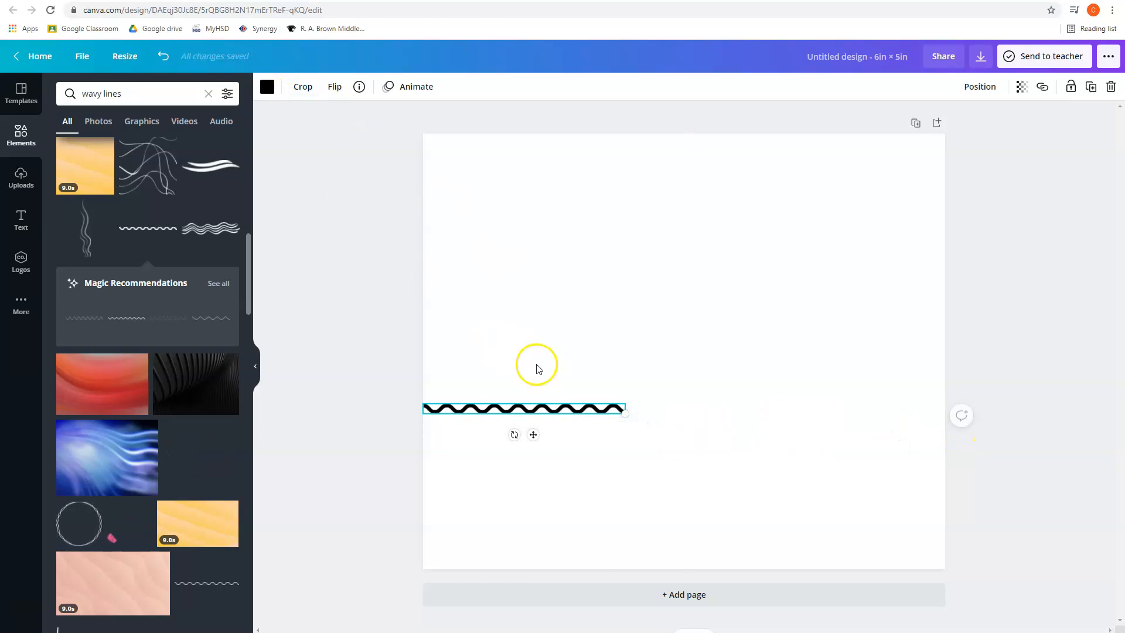
Step: Duplicate the wavy line twice and join the copies end to end so the wave spans the full page width
key(ctrl+d)
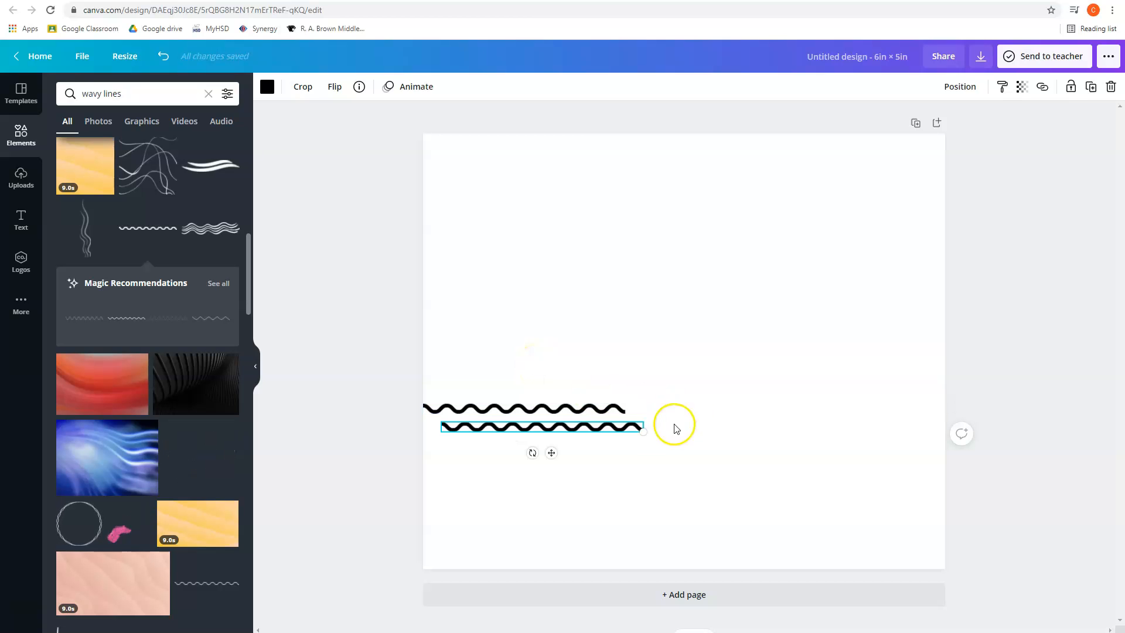
mouse_move(592, 429)
mouse_down()
mouse_move(790, 413)
mouse_move(764, 408)
mouse_up()
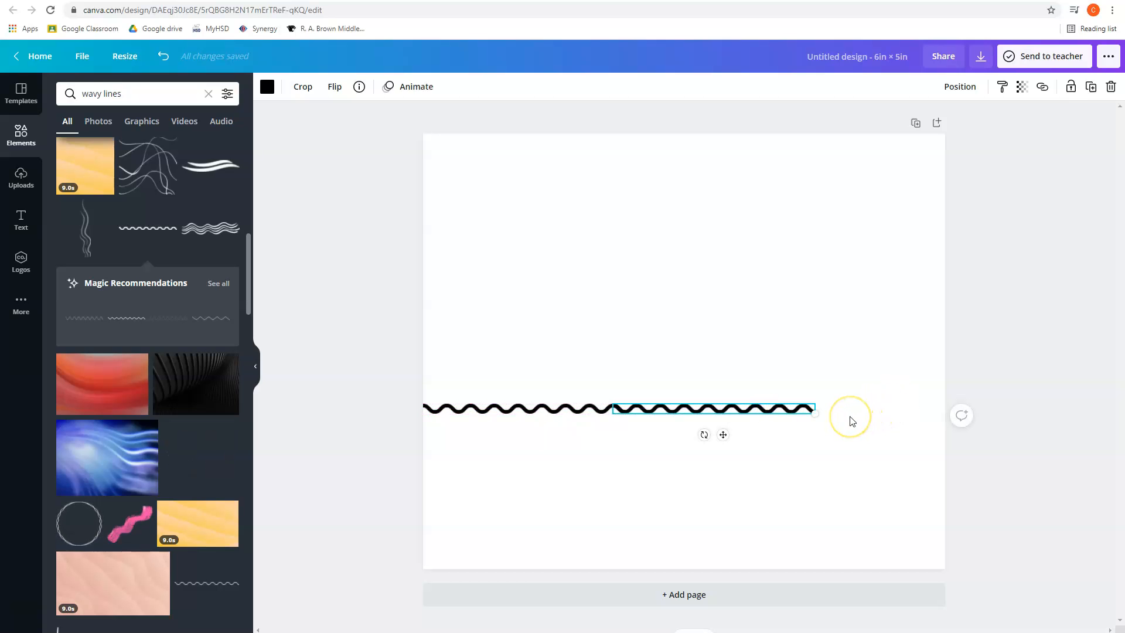
key(ctrl+d)
mouse_move(758, 430)
mouse_down()
mouse_move(934, 409)
mouse_move(917, 404)
mouse_up()
click(986, 445)
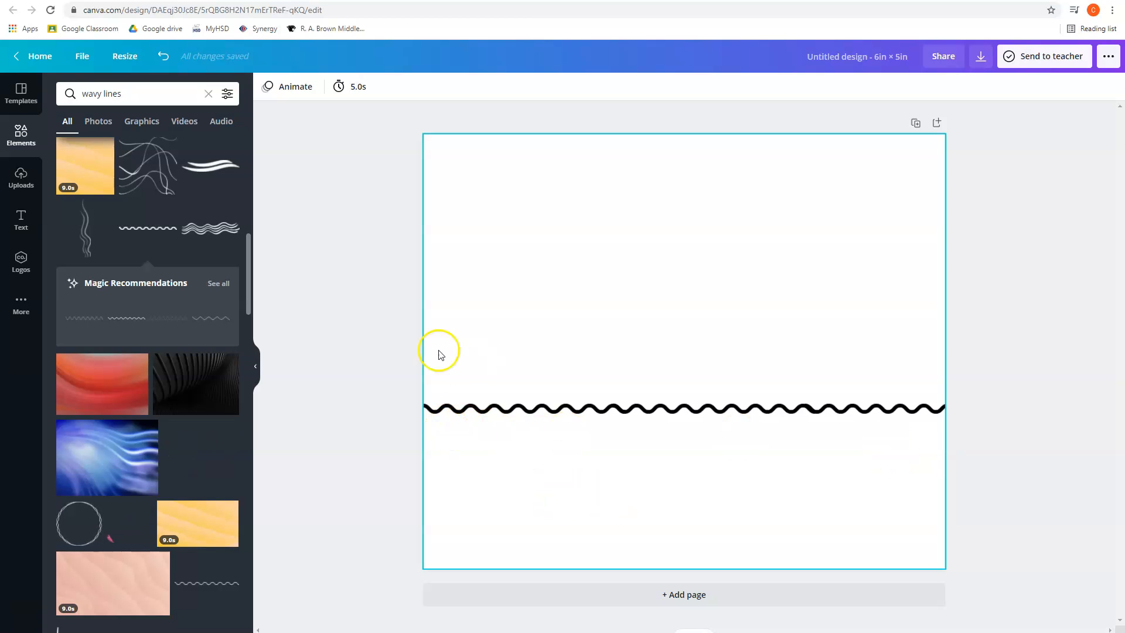
click(527, 410)
drag(558, 416, 831, 405)
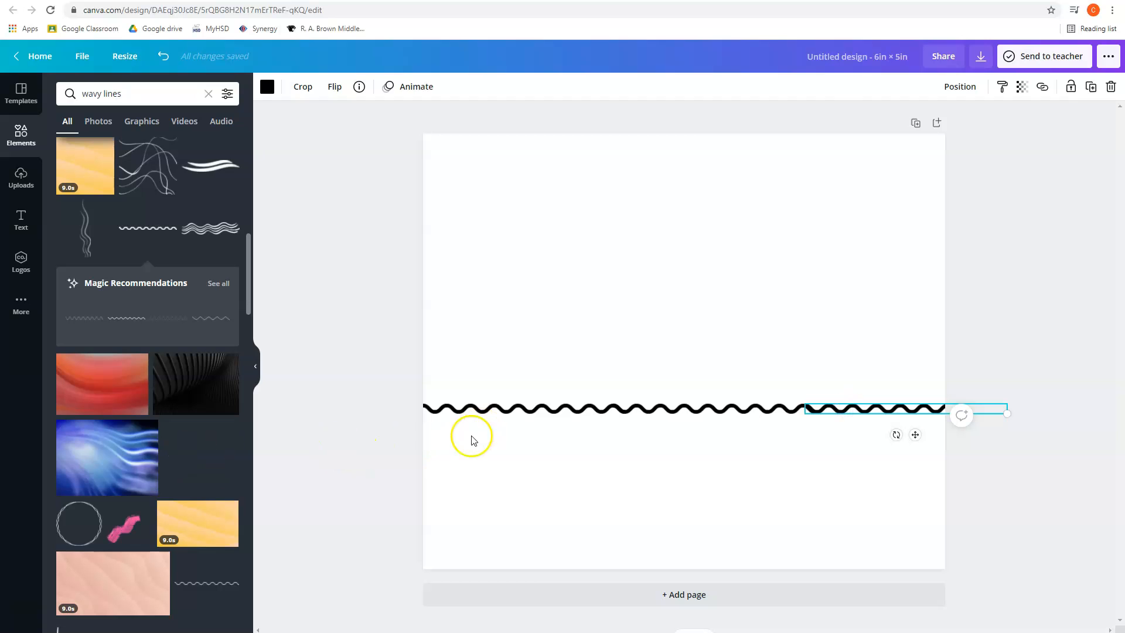
click(521, 450)
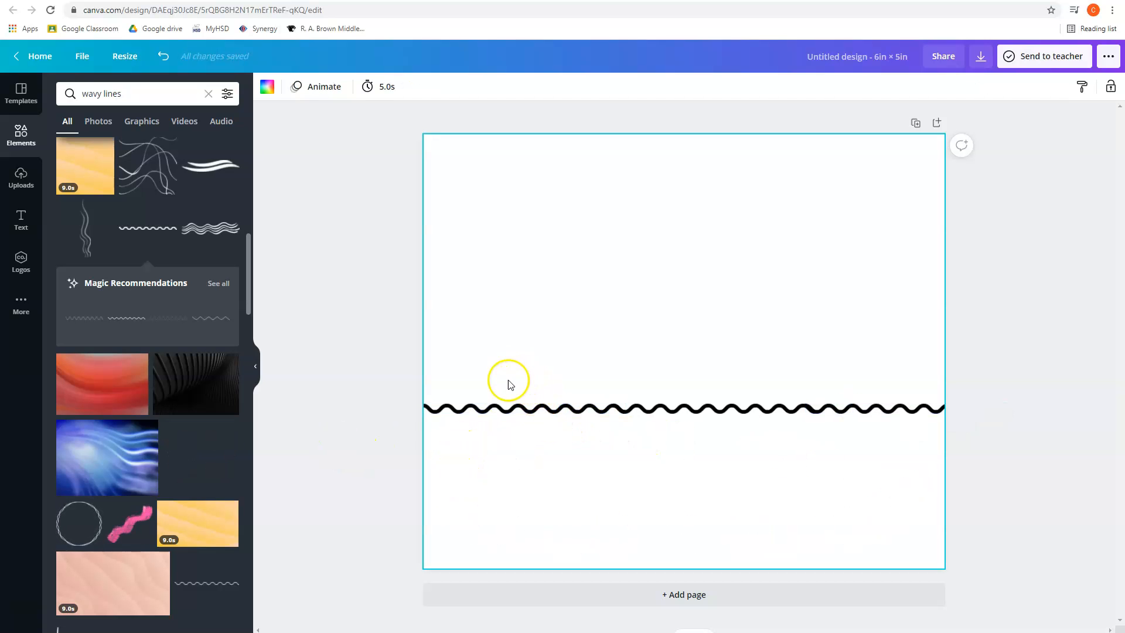
mouse_move(886, 419)
mouse_down()
mouse_move(590, 408)
mouse_move(826, 406)
mouse_move(781, 419)
mouse_move(627, 402)
mouse_move(543, 415)
mouse_up()
click(561, 348)
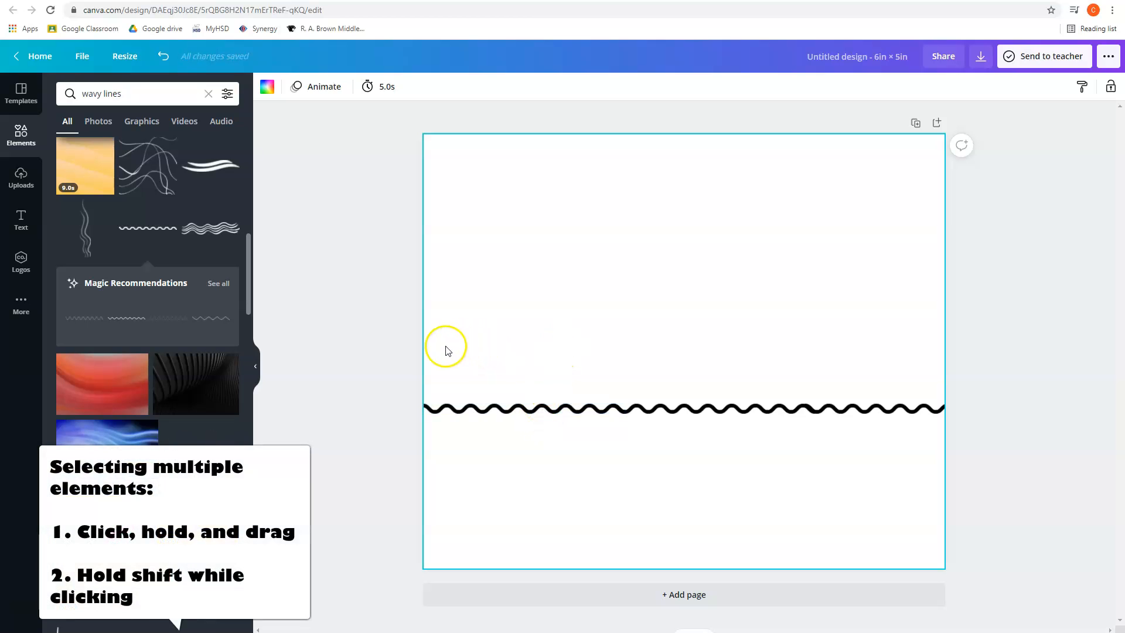
Step: Select all three segments of the wavy line together
mouse_move(455, 375)
mouse_down()
mouse_move(608, 431)
mouse_move(897, 441)
mouse_up()
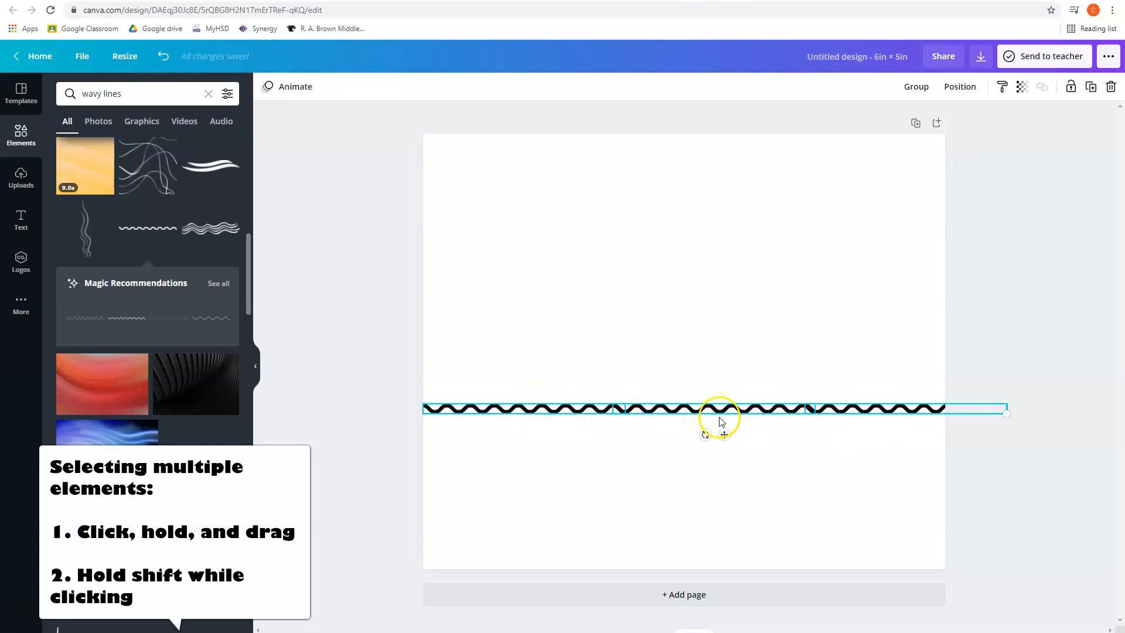
click(594, 448)
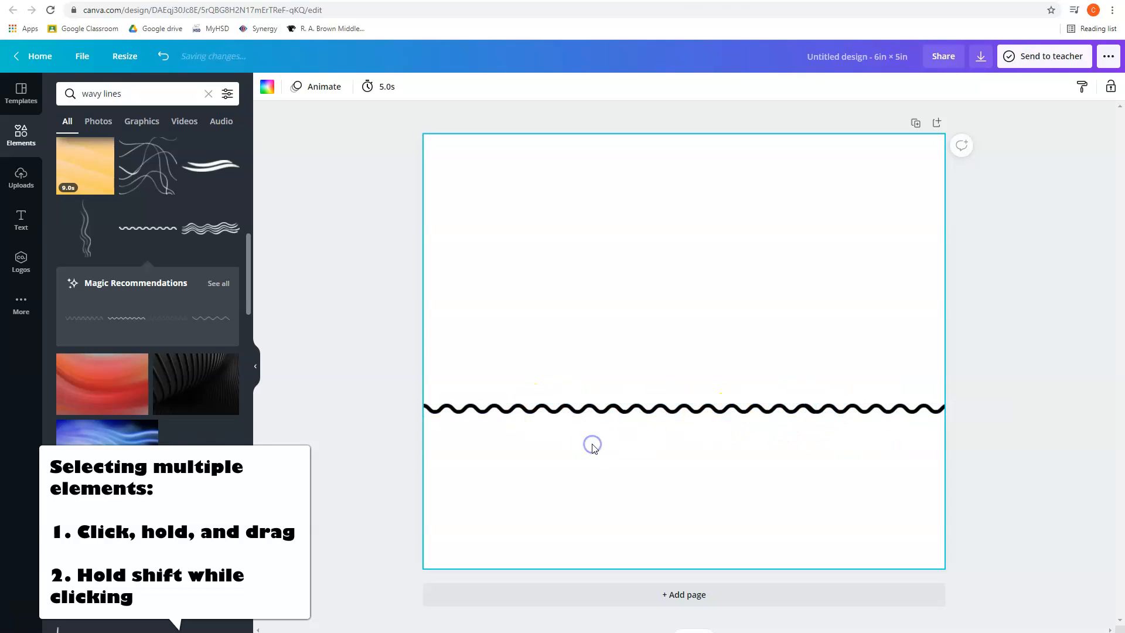
click(511, 413)
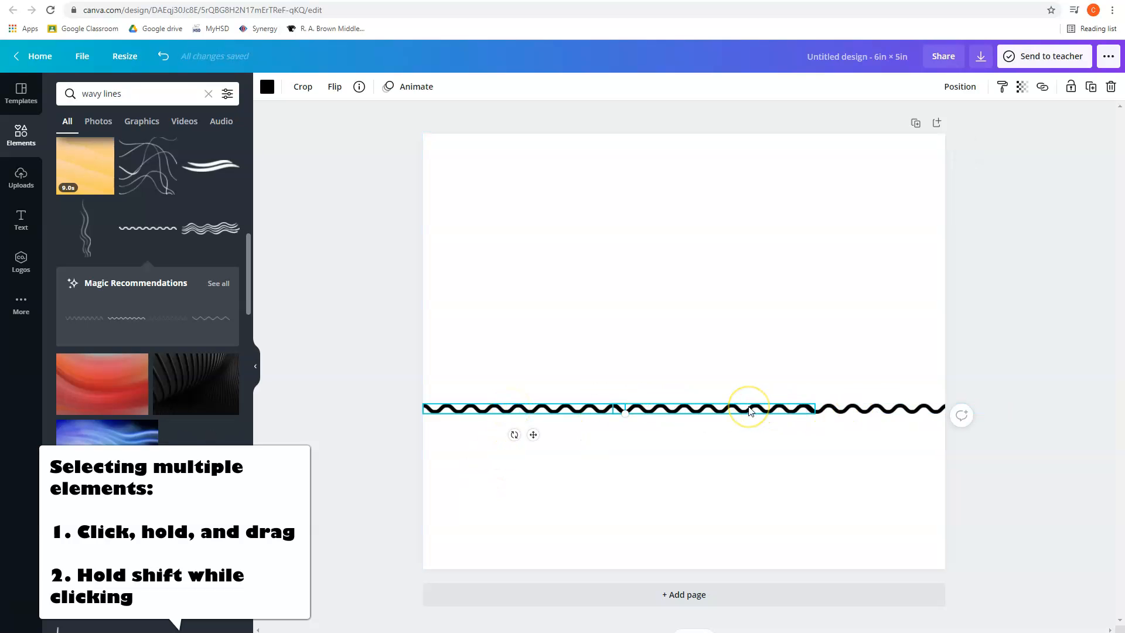
shift+click(871, 409)
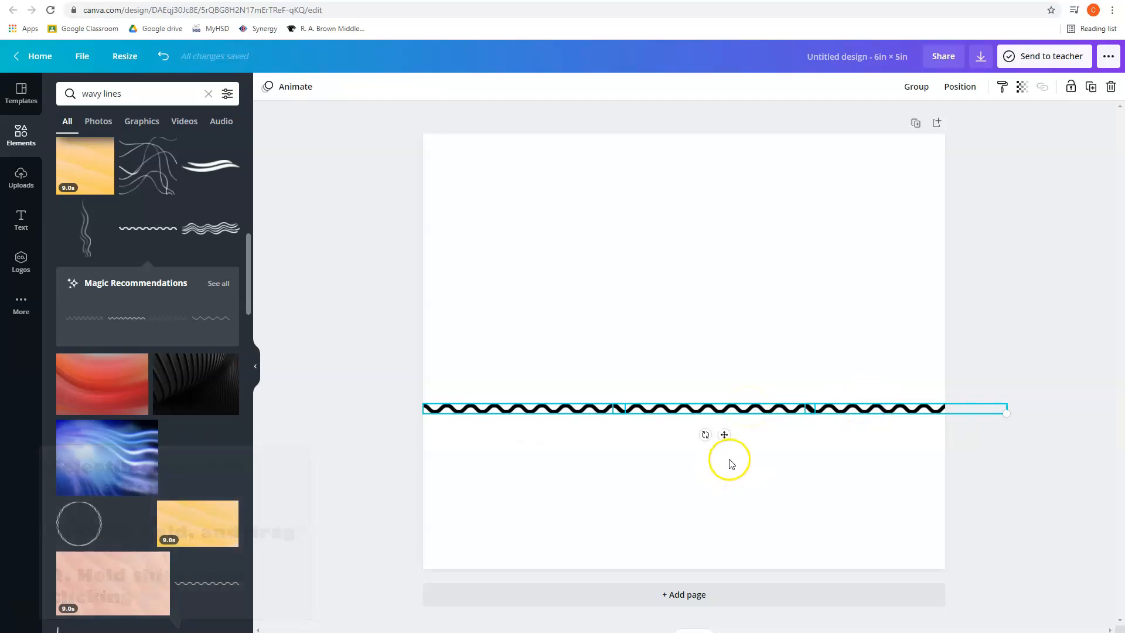
Step: Paste four copies of the full-width wavy row and stack them evenly beneath it, making five rows of waves
key(ctrl+v)
drag(744, 453, 722, 451)
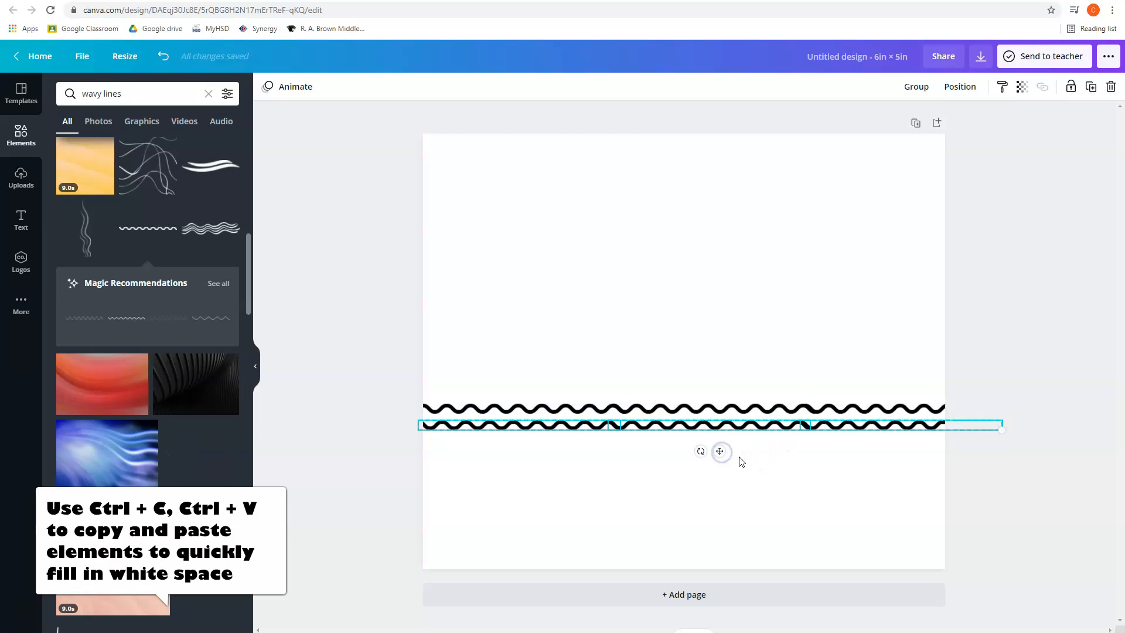
key(ctrl+v)
mouse_move(733, 469)
mouse_down()
mouse_move(720, 468)
mouse_move(743, 483)
mouse_move(723, 484)
mouse_move(728, 519)
mouse_up()
key(ctrl+v)
key(ctrl+v)
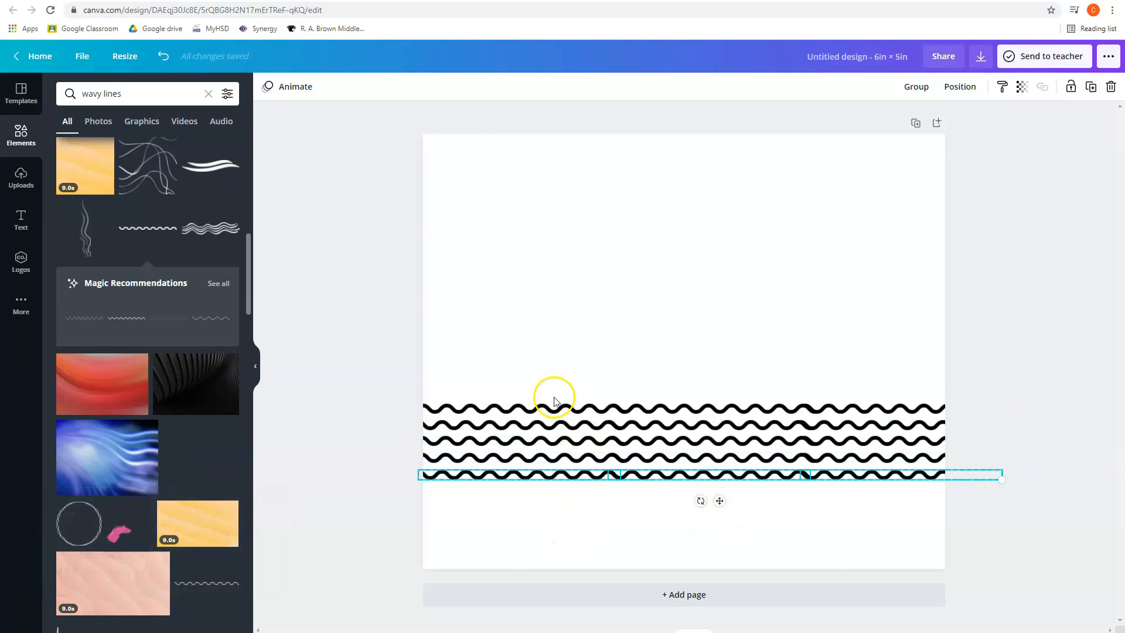
click(517, 364)
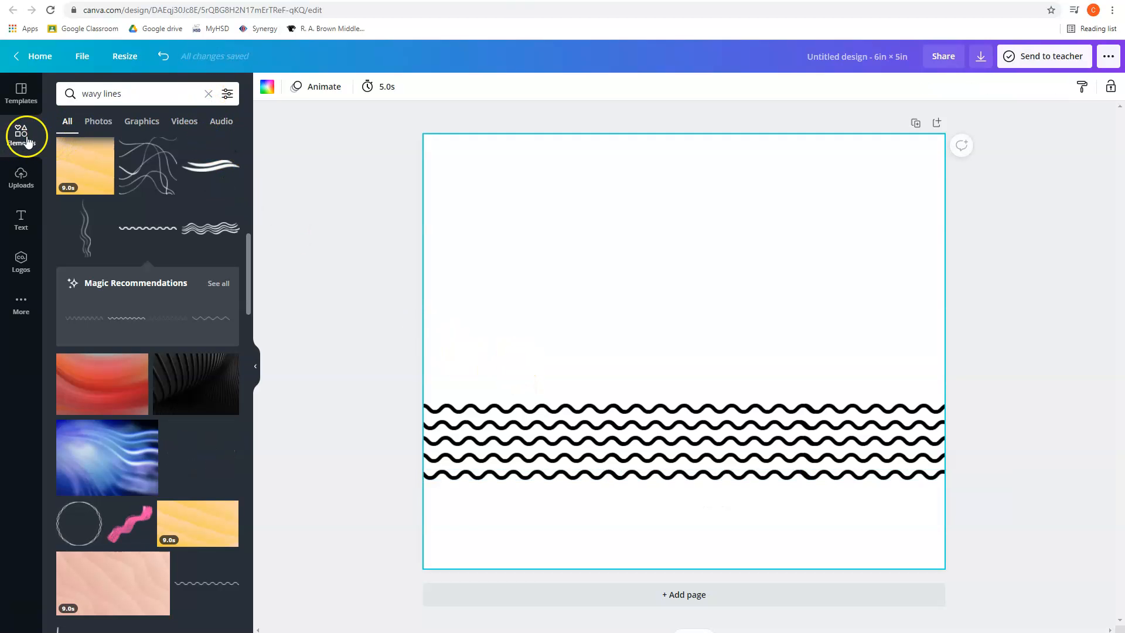
Step: Replace the elements search with "lines" and open the suggested Lines collection
click(133, 95)
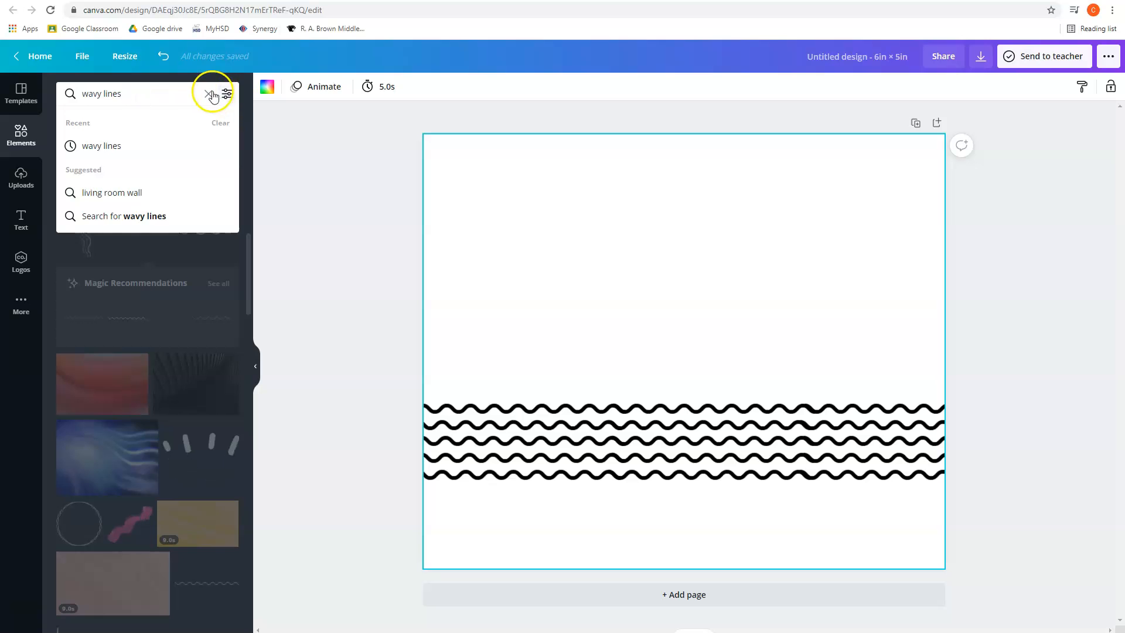
click(209, 94)
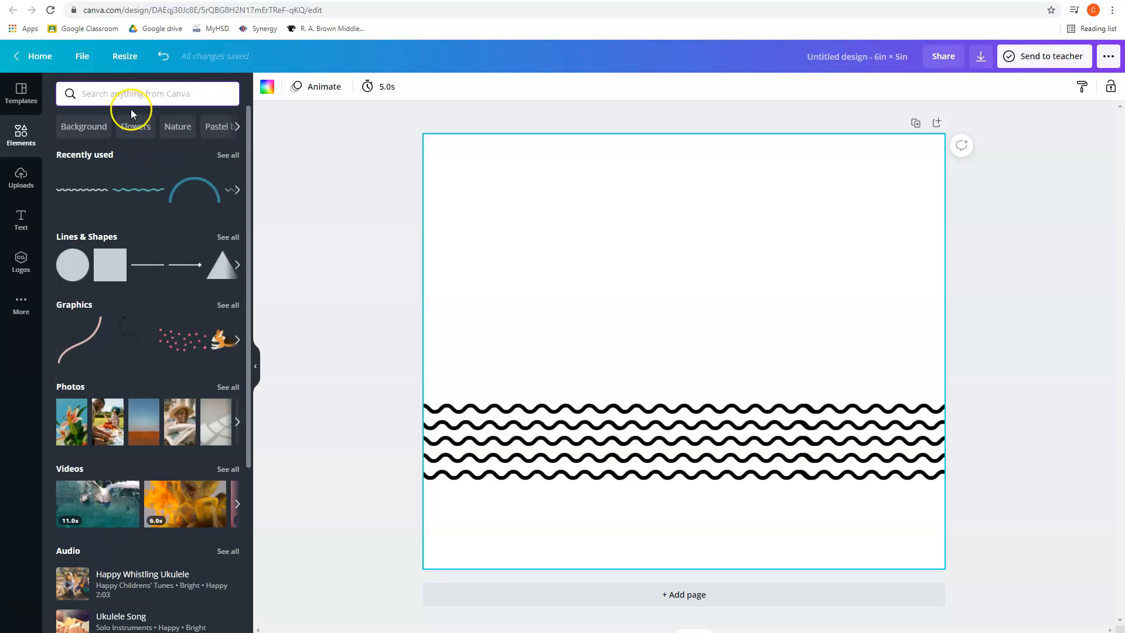
text(lines)
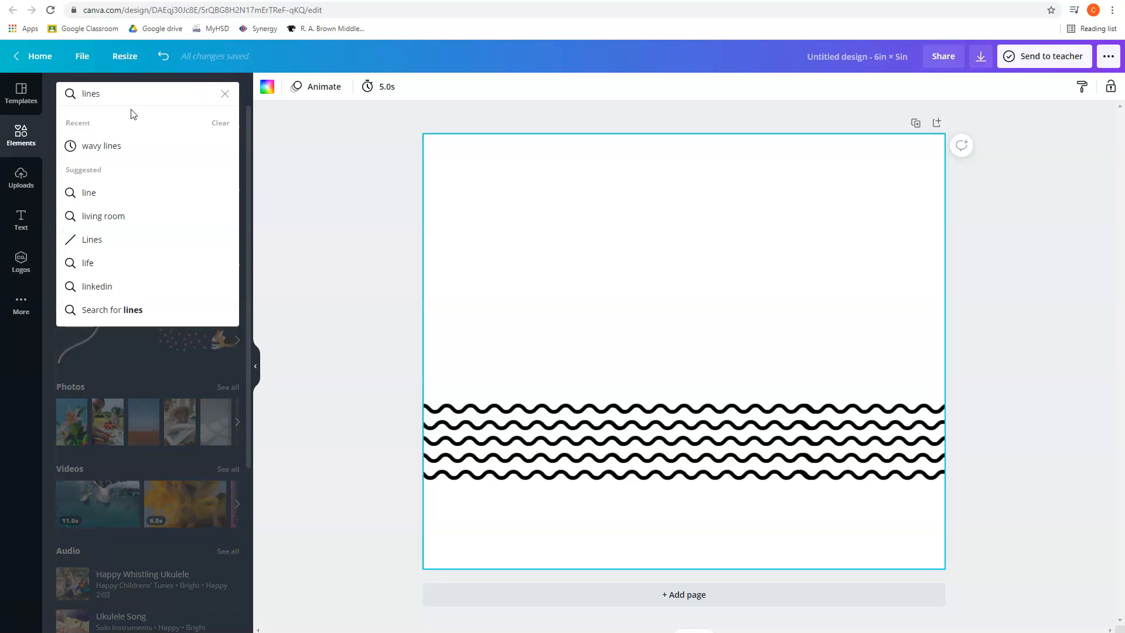
click(93, 240)
click(204, 293)
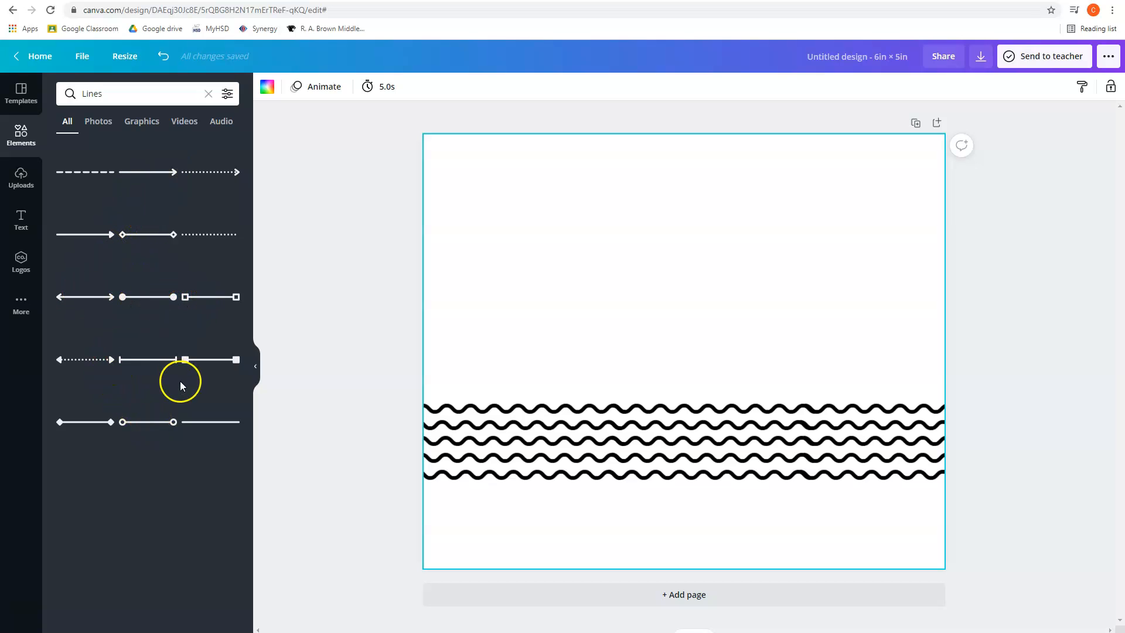
Step: Add a plain straight line as the tall mountain's left slope, rising from the page's left edge just above the waves
click(211, 422)
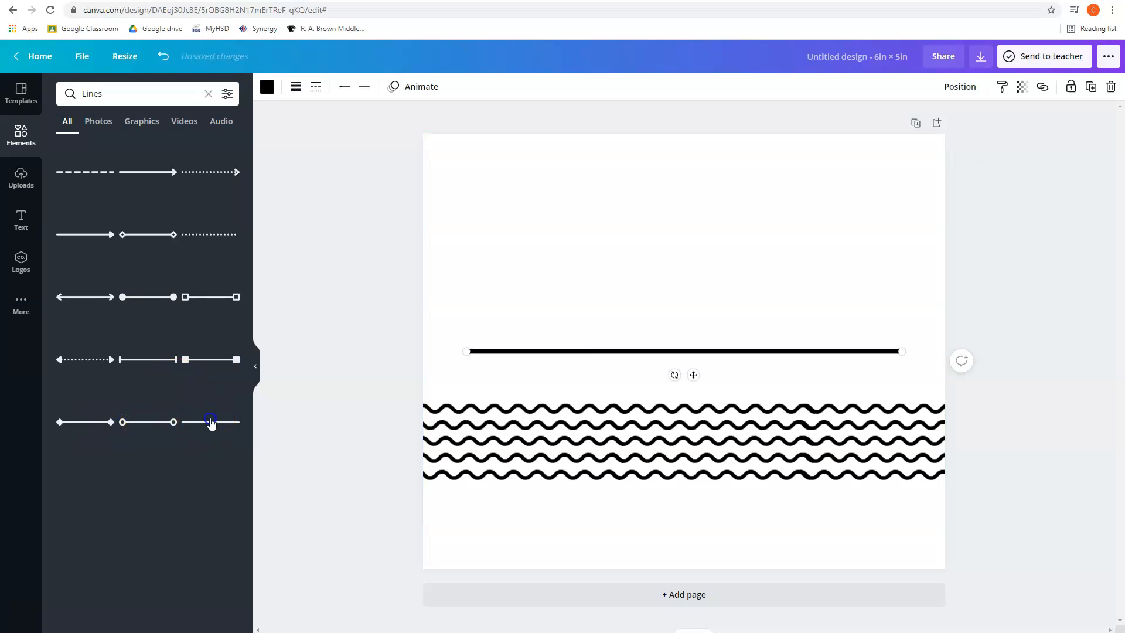
drag(903, 350, 595, 293)
drag(533, 324, 483, 371)
drag(546, 348, 549, 226)
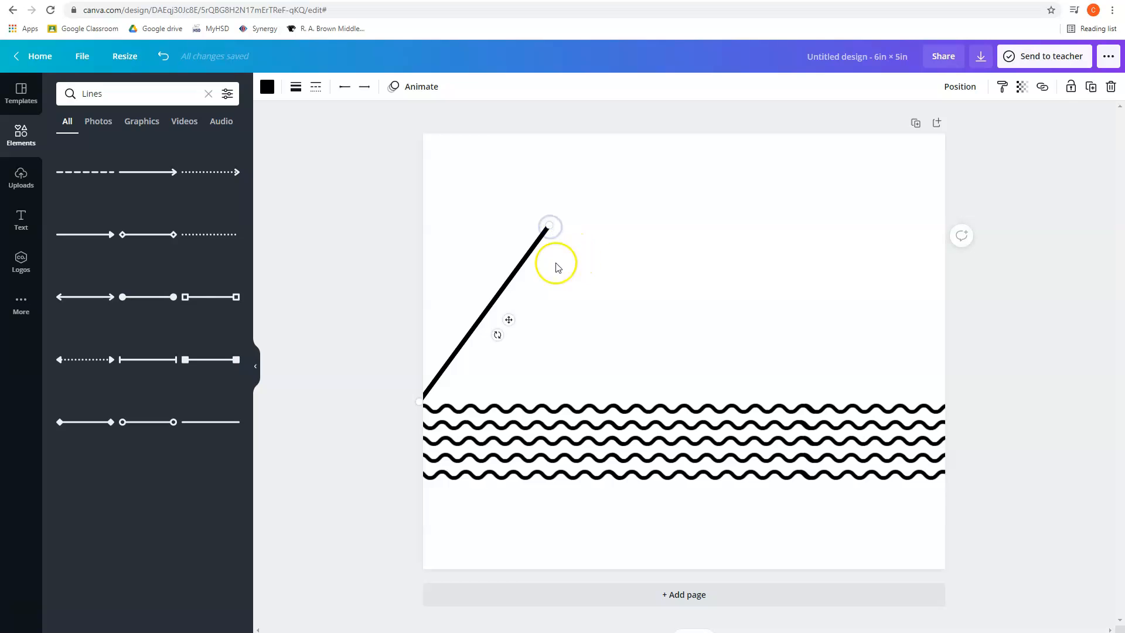
Step: Add a second plain line as the tall mountain's right slope, joining it to the peak and ending it on the top wave
click(215, 421)
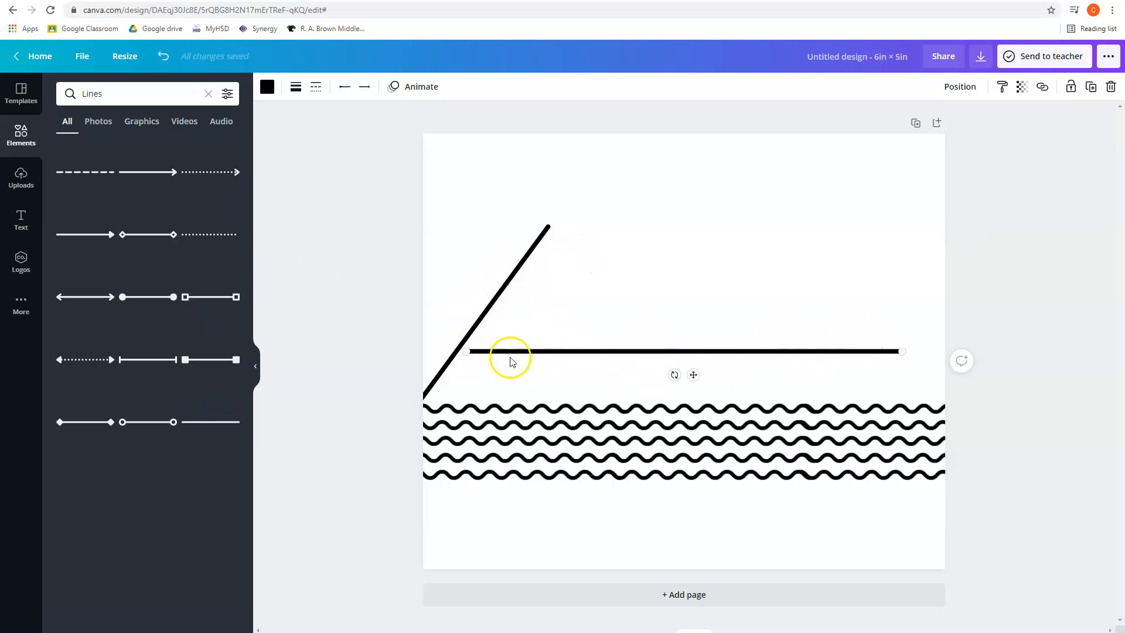
drag(466, 351, 547, 228)
drag(905, 352, 719, 410)
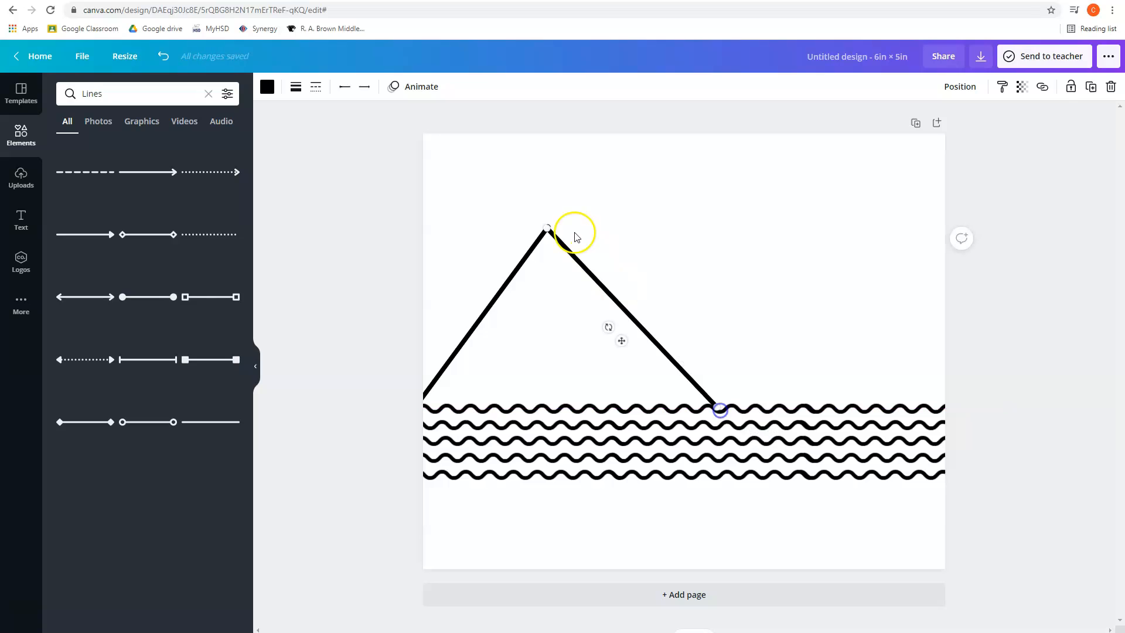
drag(547, 229, 548, 228)
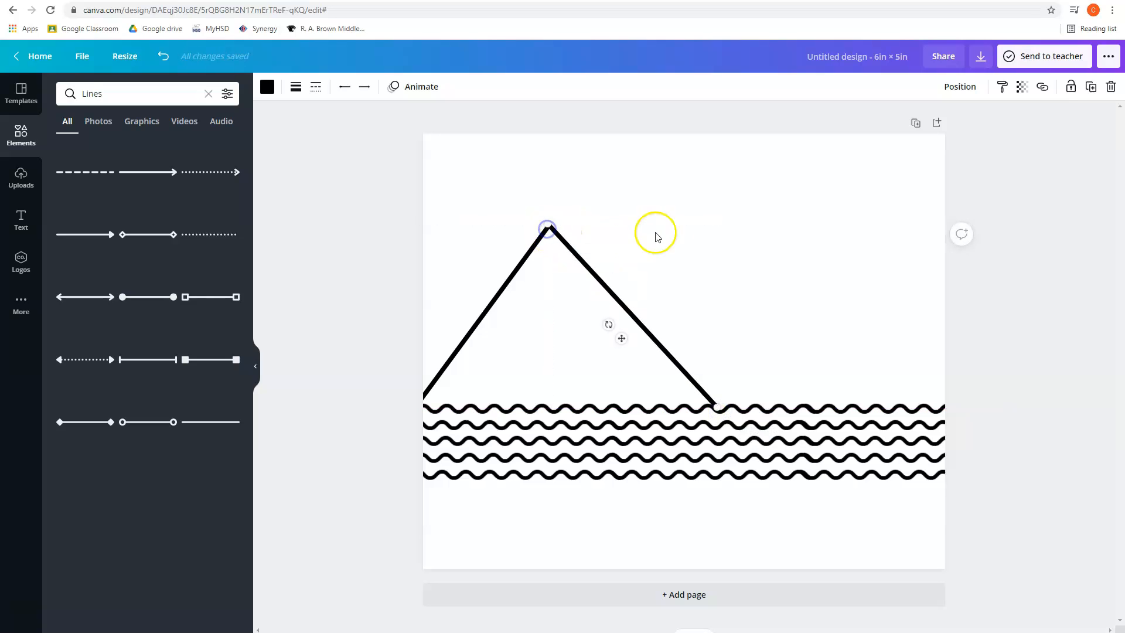
click(662, 229)
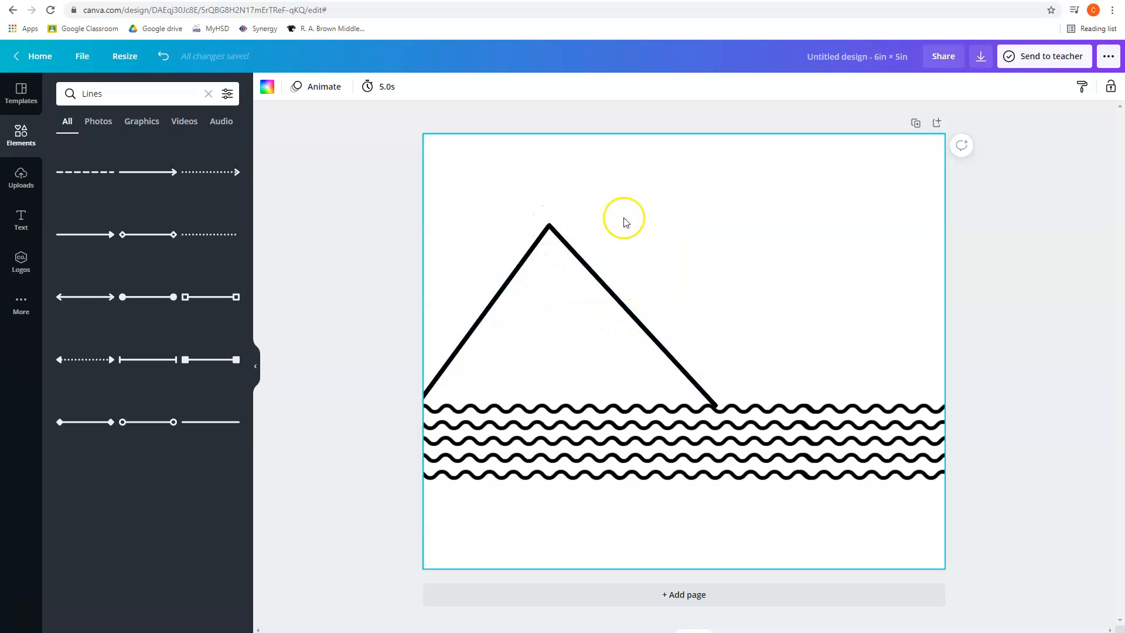
click(716, 404)
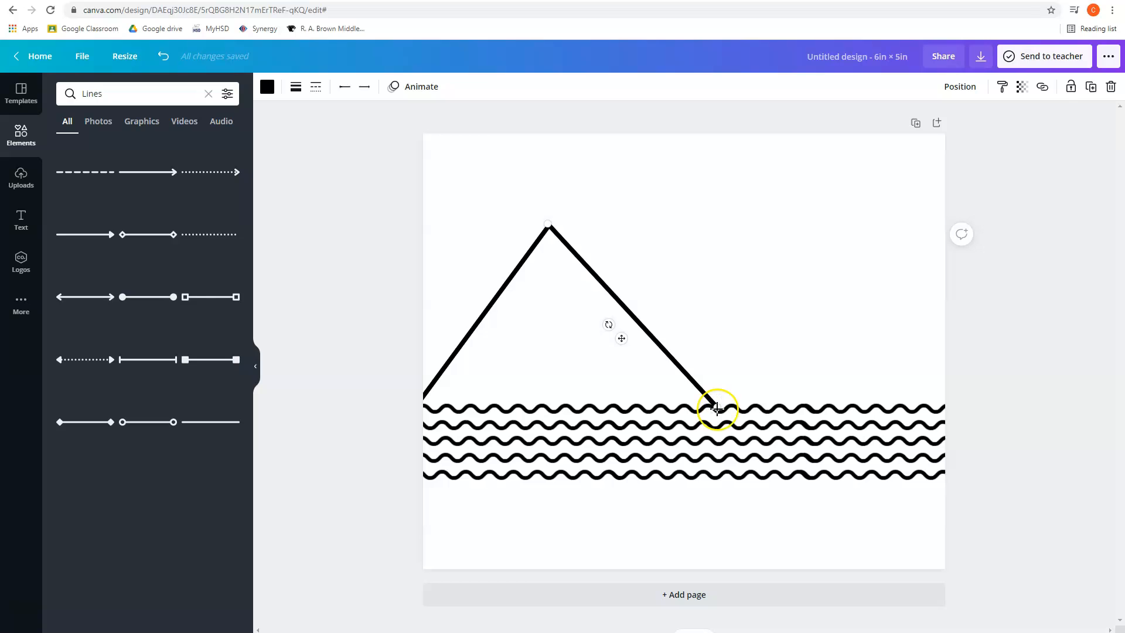
drag(719, 410, 718, 414)
click(642, 282)
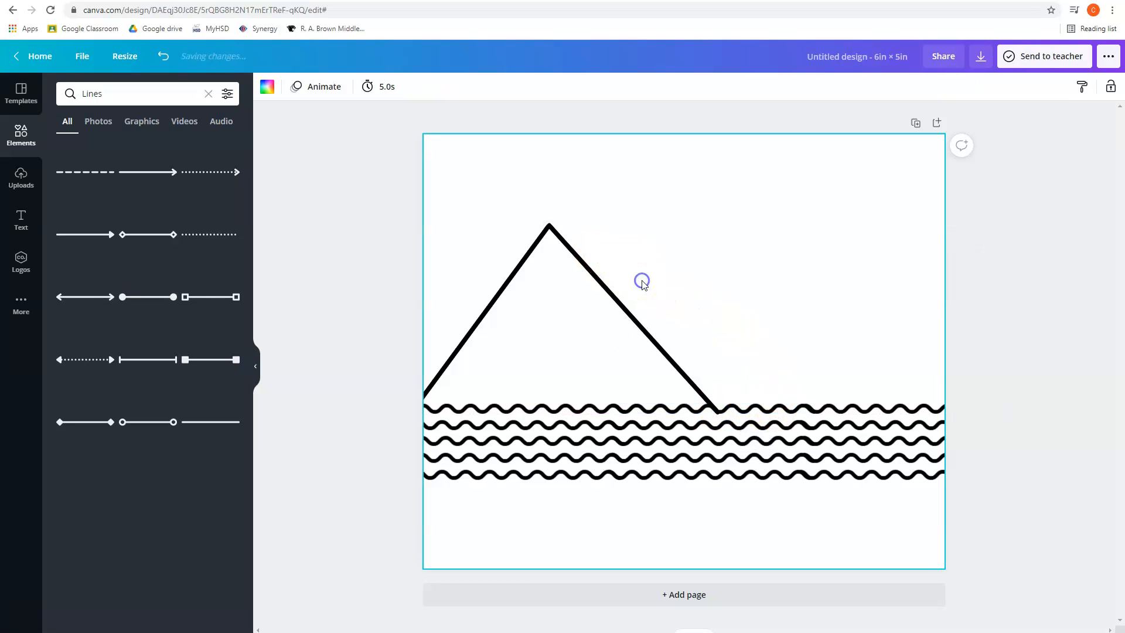
Step: Add a plain line as a smaller mountain's left slope, rising from near the base of the tall mountain's right slope
click(208, 421)
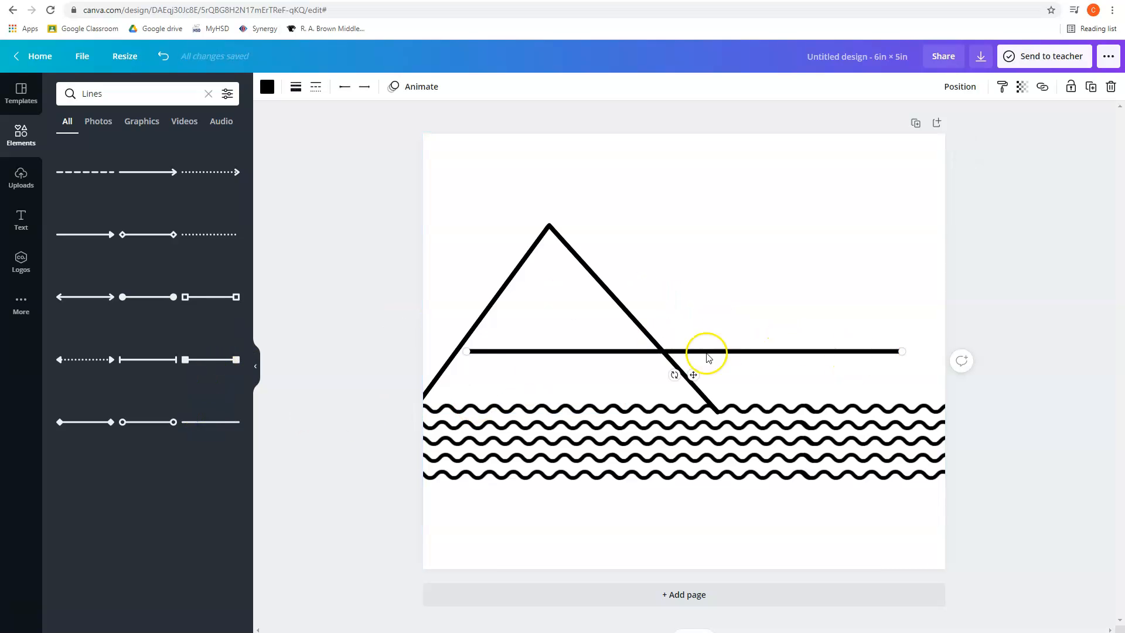
drag(691, 375, 770, 371)
drag(547, 347, 700, 390)
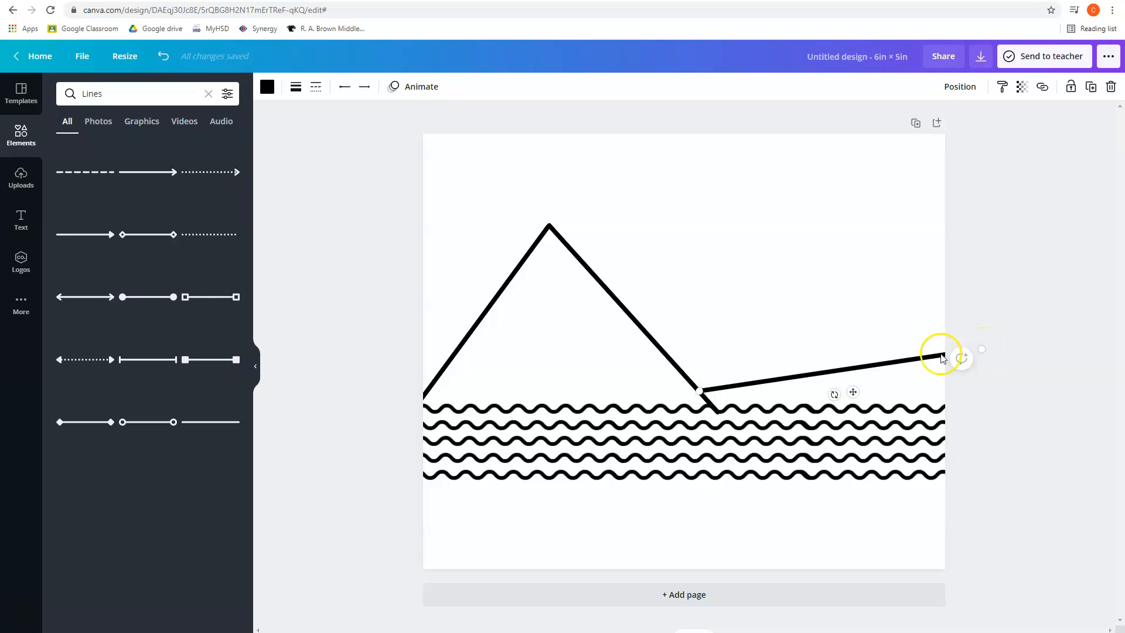
drag(986, 350, 800, 329)
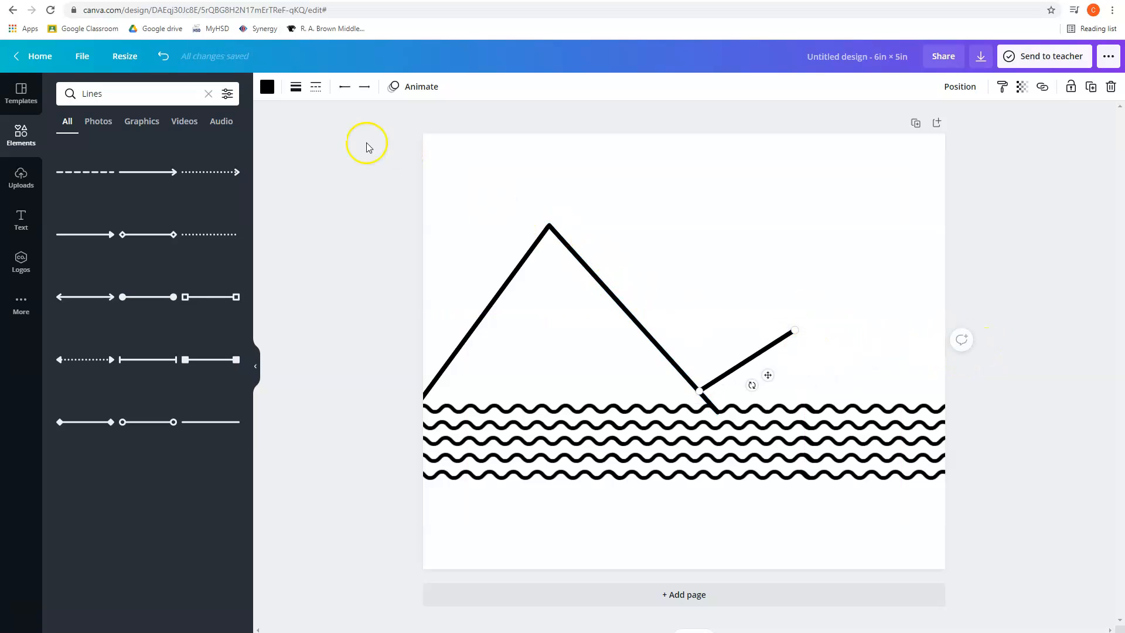
Step: Add a plain line as the smaller mountain's right slope, running from its peak down to the page's right edge above the waves
click(229, 405)
drag(904, 354, 857, 399)
drag(466, 352, 790, 332)
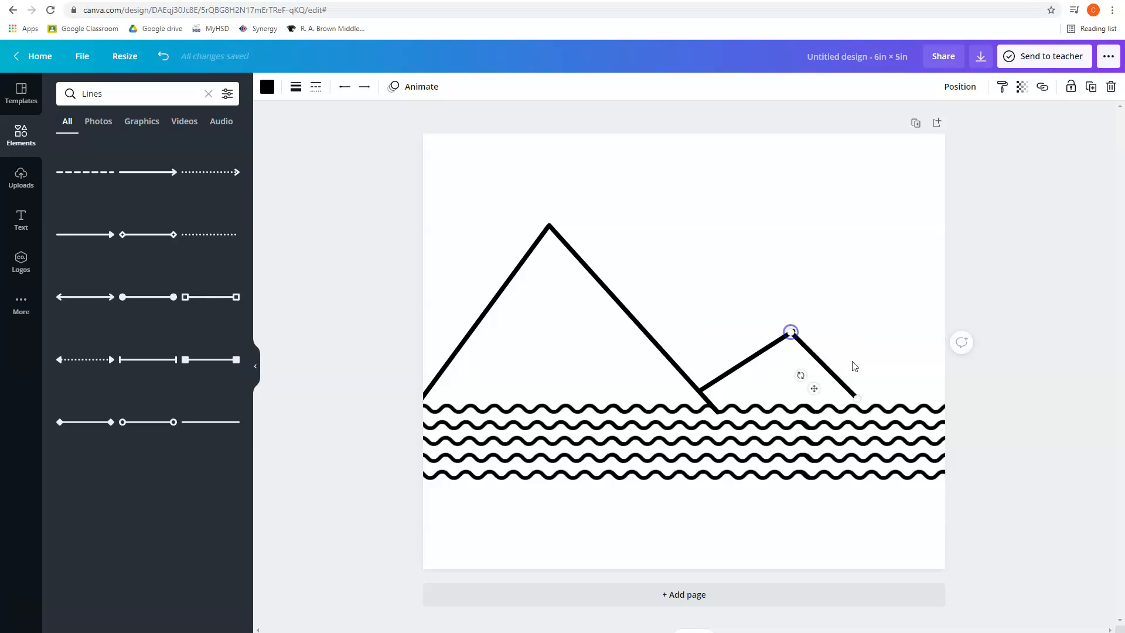
drag(857, 397, 947, 403)
drag(789, 333, 792, 328)
click(859, 321)
click(804, 334)
click(855, 315)
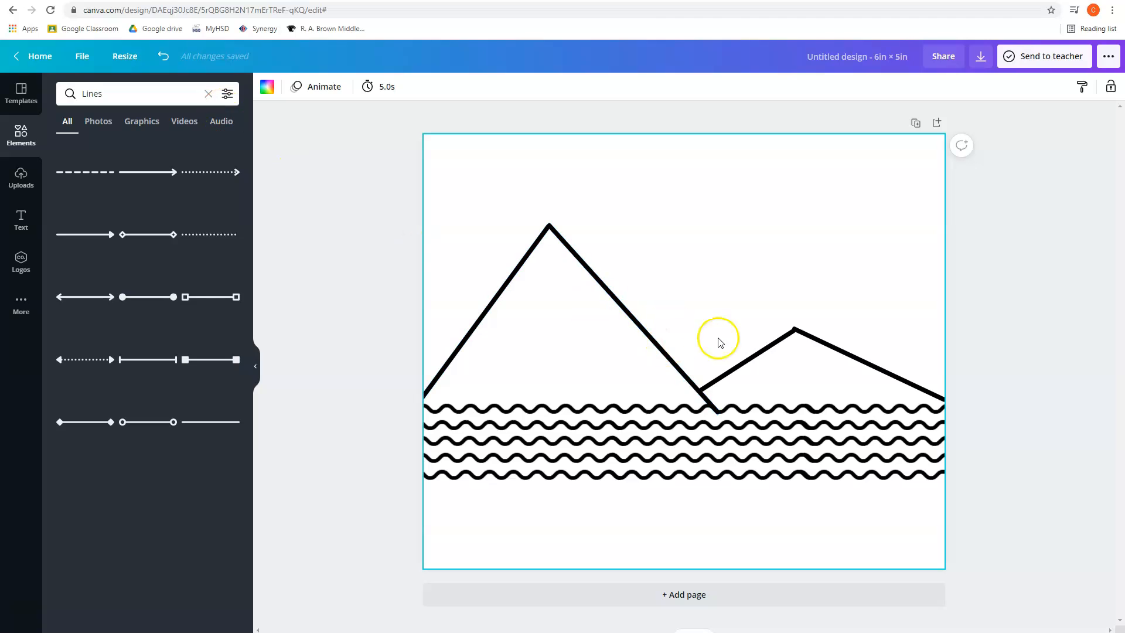
Step: Replace the elements search with "curved line"
click(208, 94)
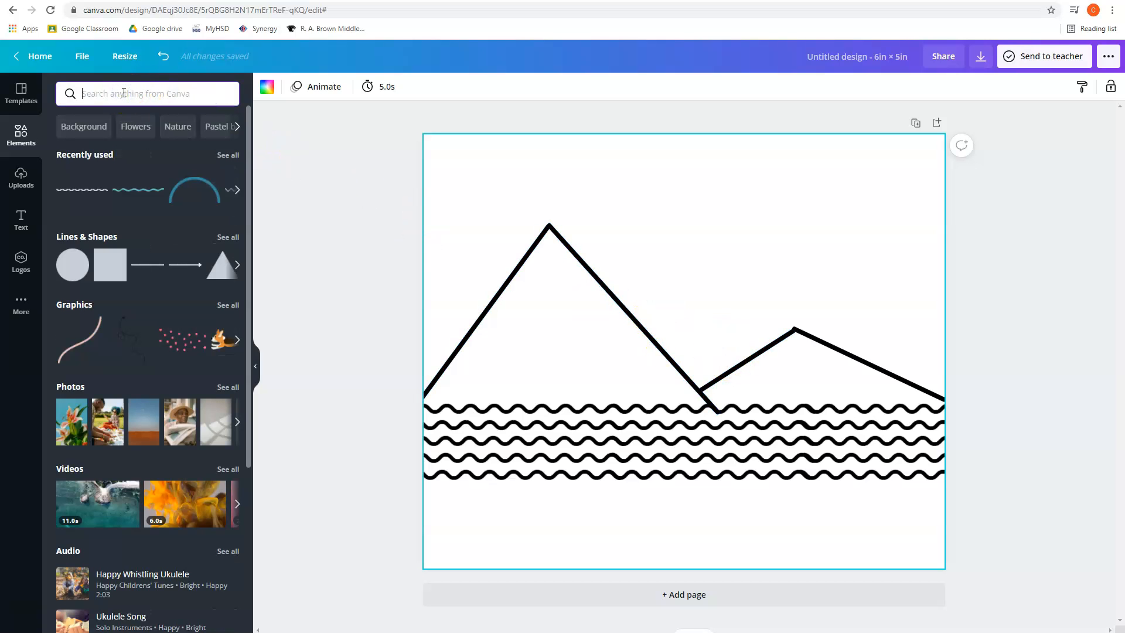
text(curved)
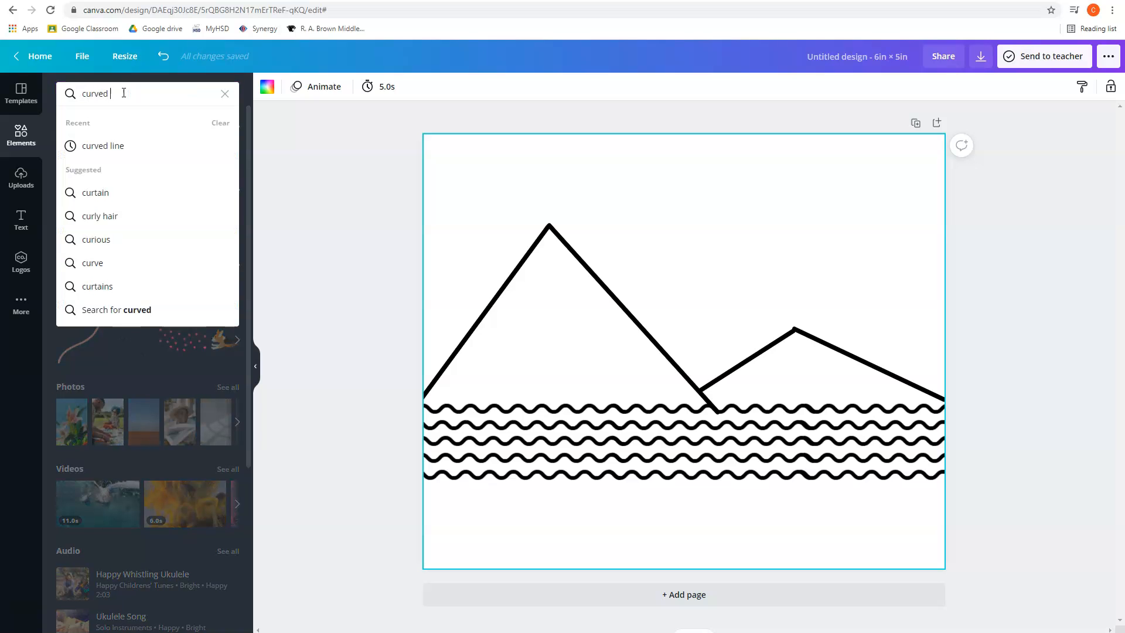
key(Return)
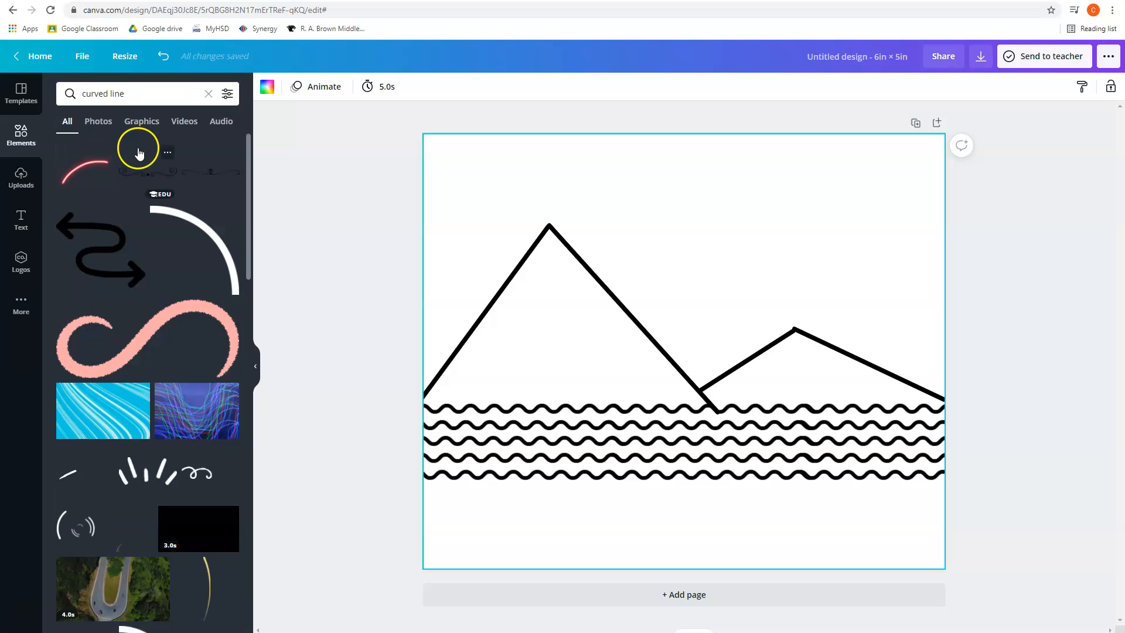
Step: Add the blue semicircular arc graphic and scale it down to fit as a sun in the valley between the two mountains
scroll(158, 202, down, 2)
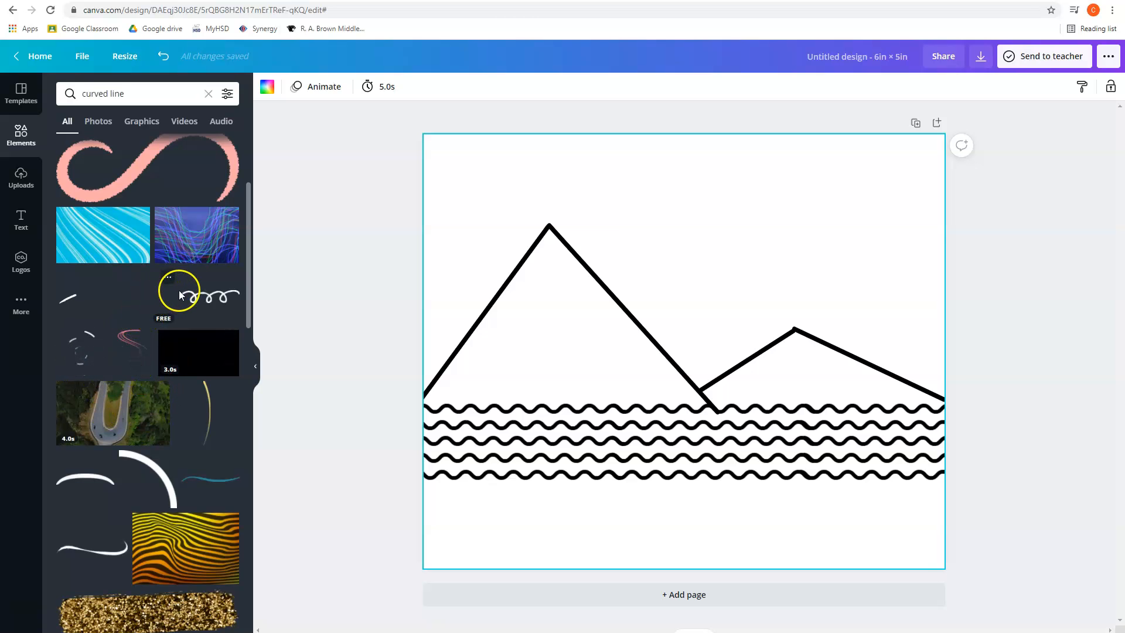
scroll(178, 290, down, 4)
scroll(178, 299, down, 10)
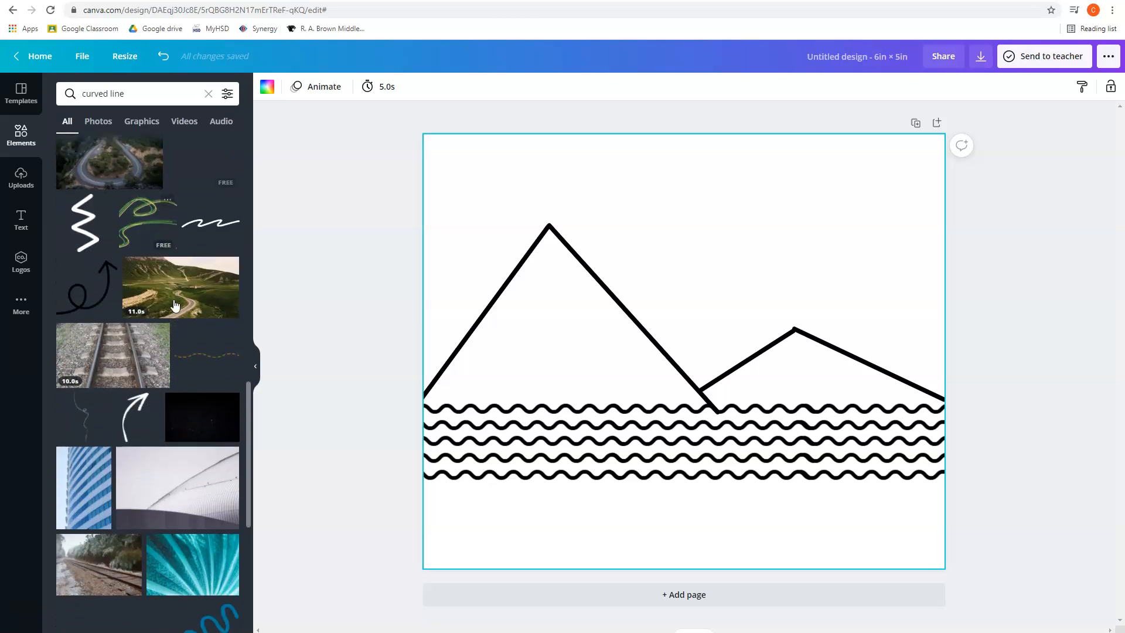
scroll(173, 300, down, 10)
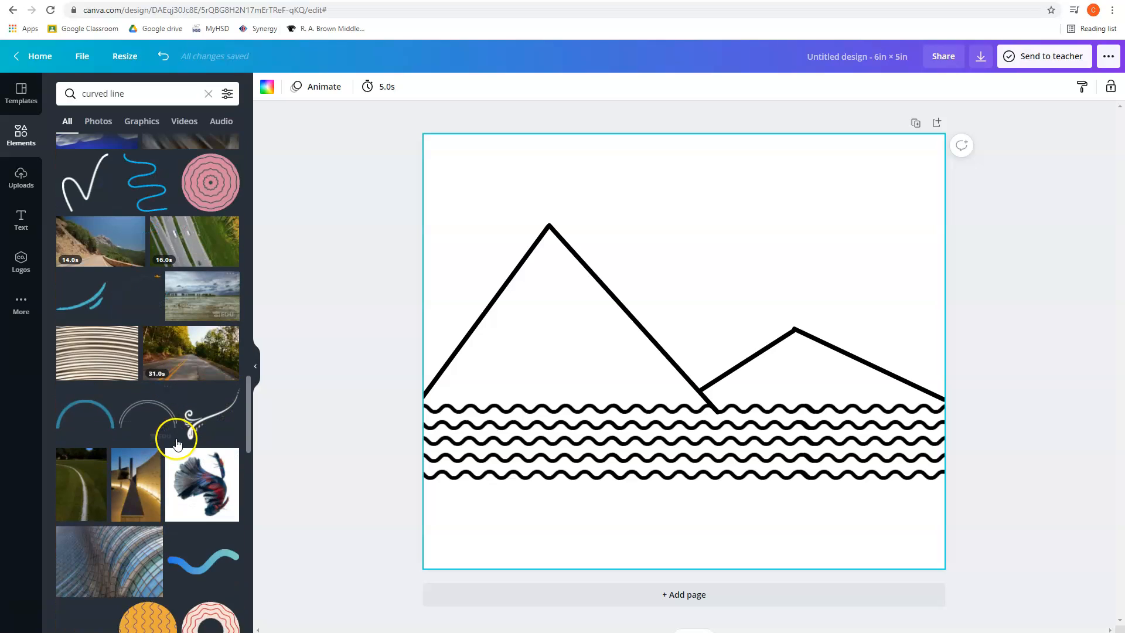
click(91, 411)
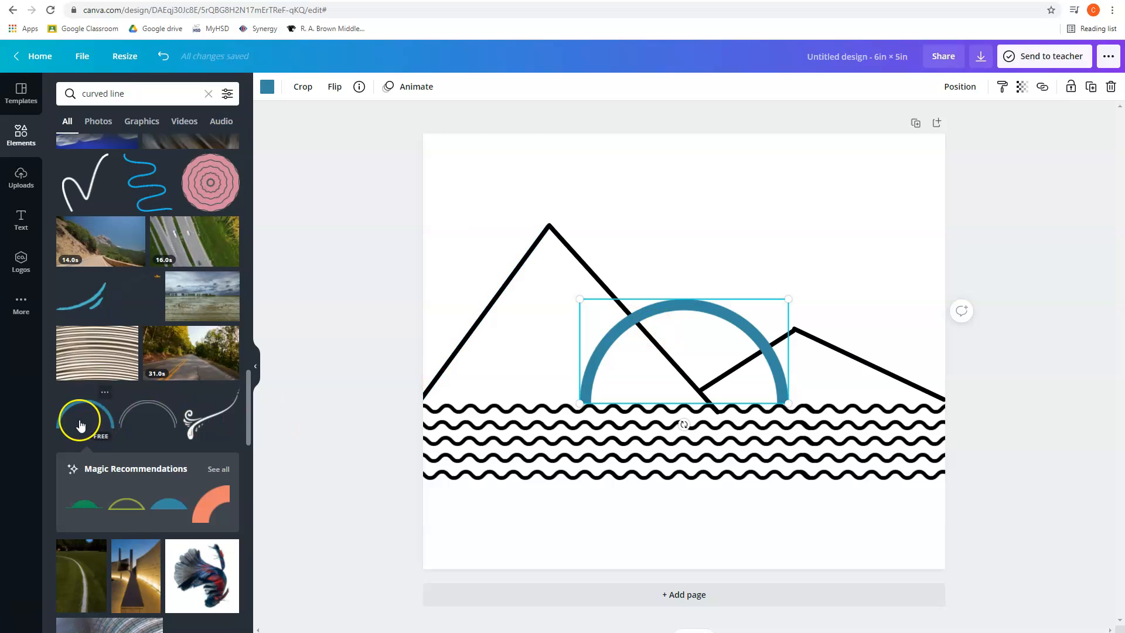
drag(719, 316, 749, 250)
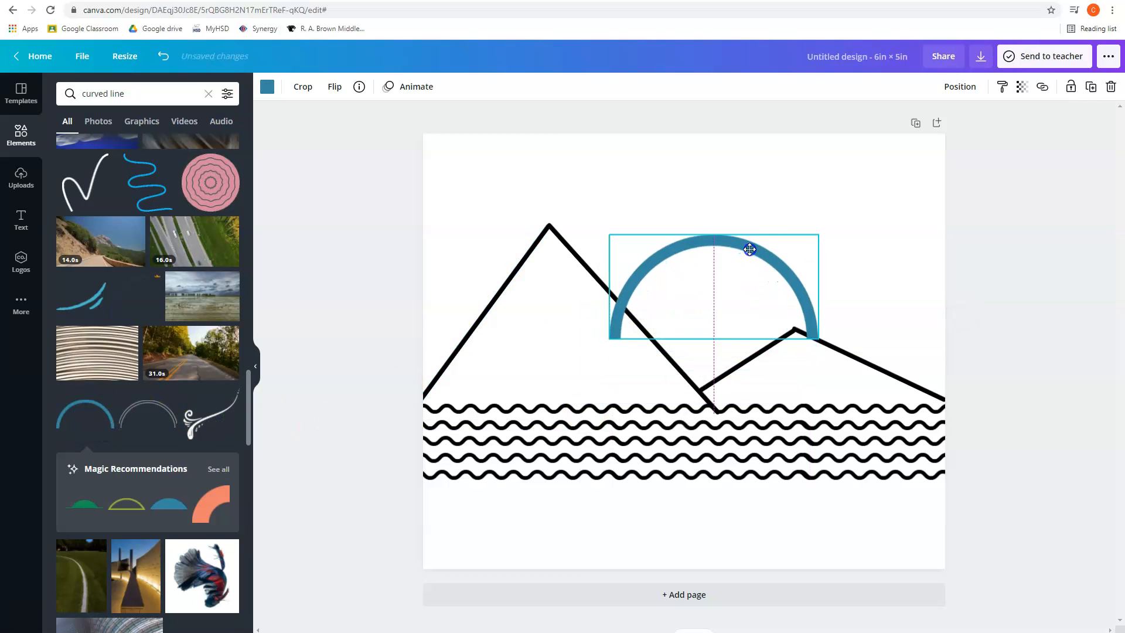
drag(816, 234, 720, 363)
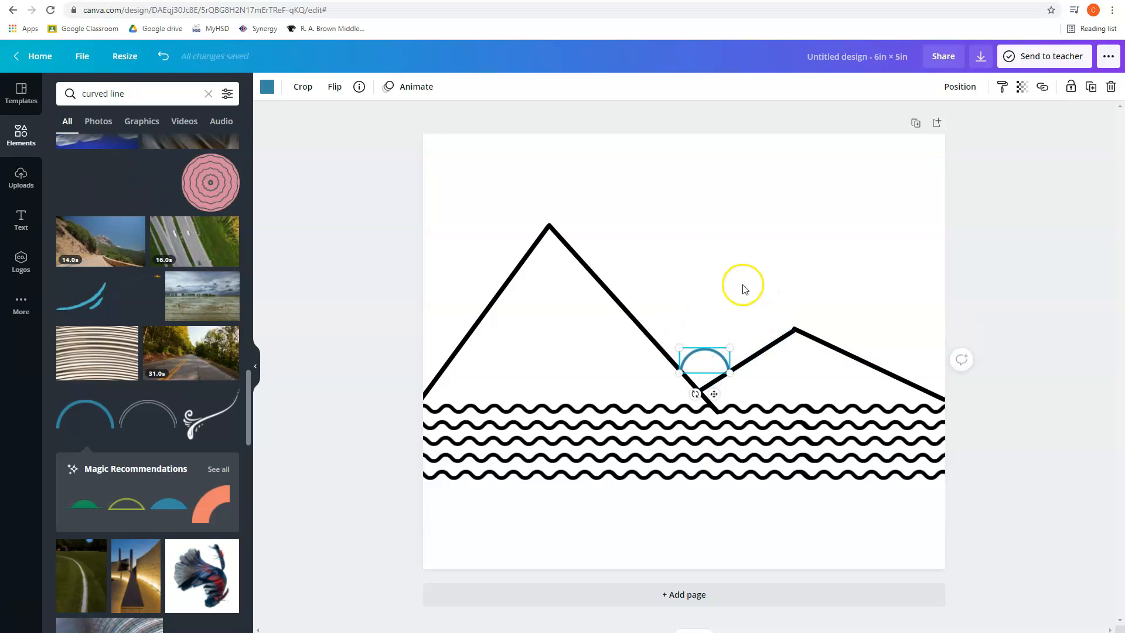
click(742, 287)
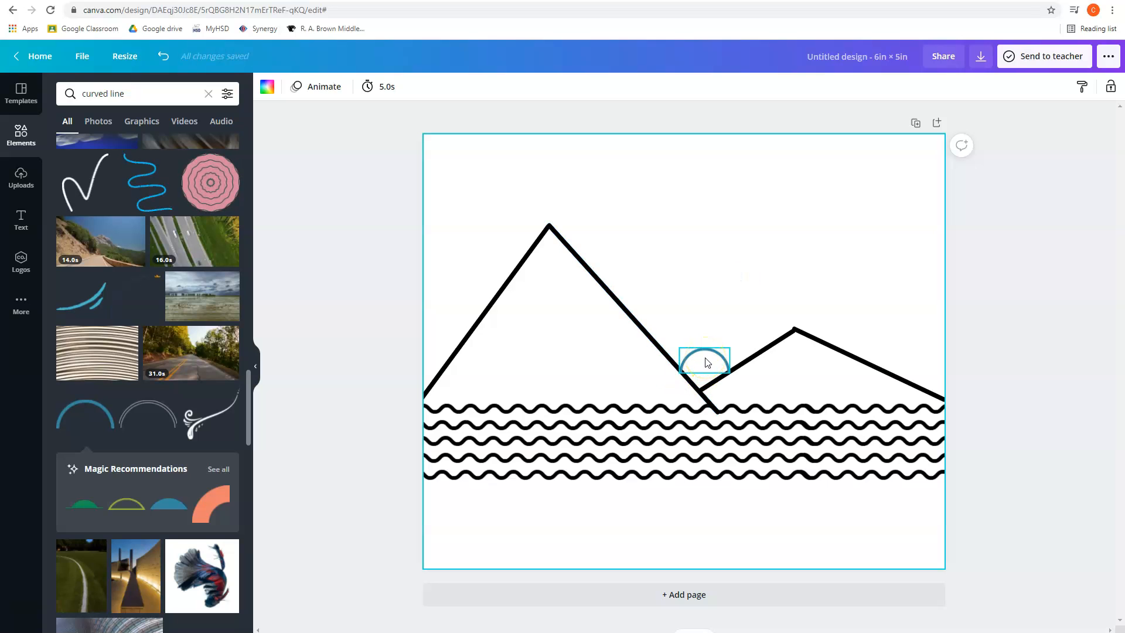
Step: Recolor the sun arc between the mountains black
click(707, 359)
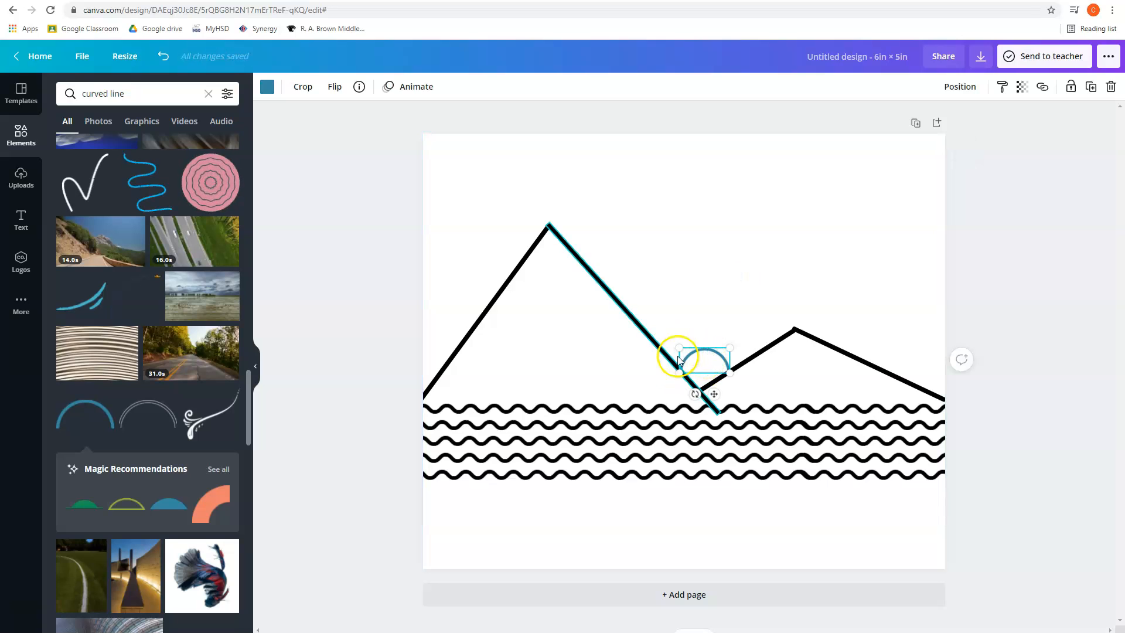
click(266, 89)
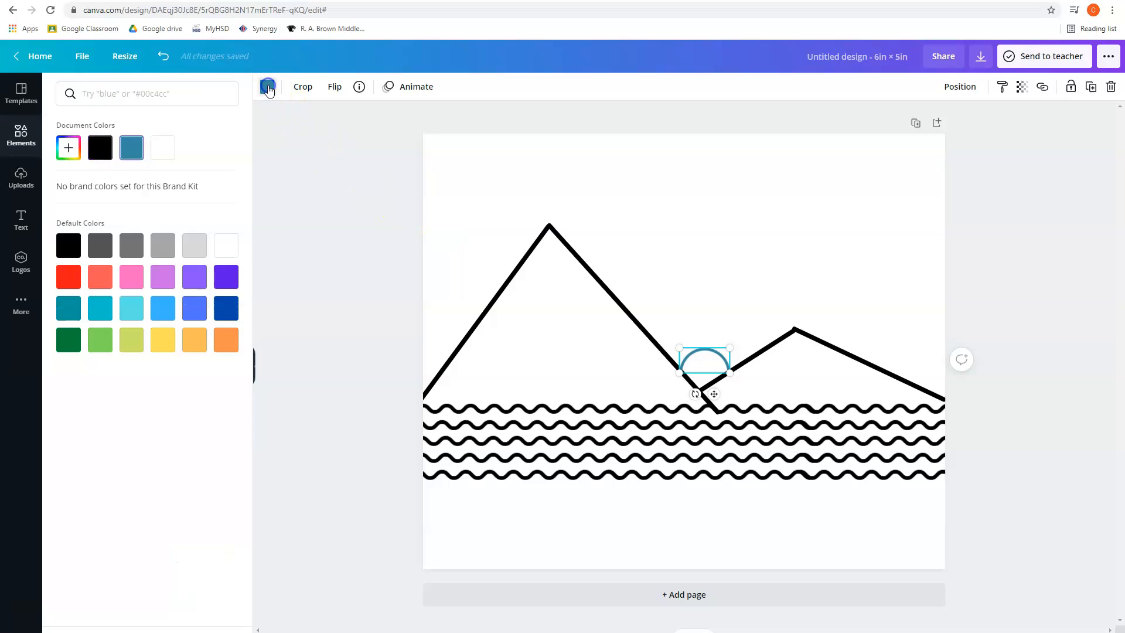
click(104, 151)
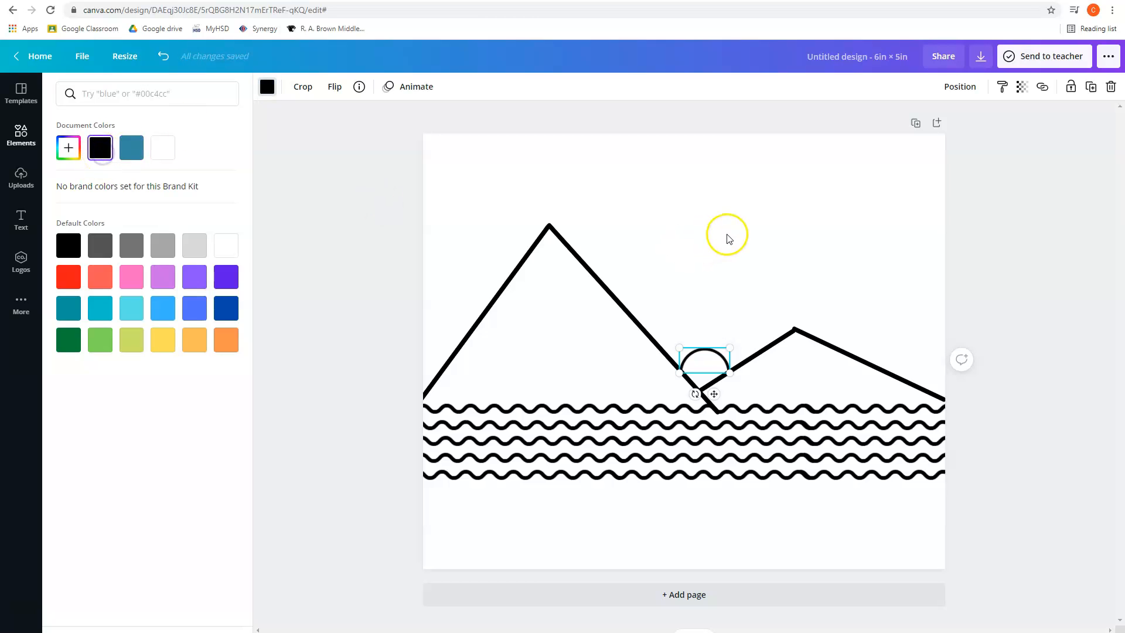
click(728, 239)
click(977, 275)
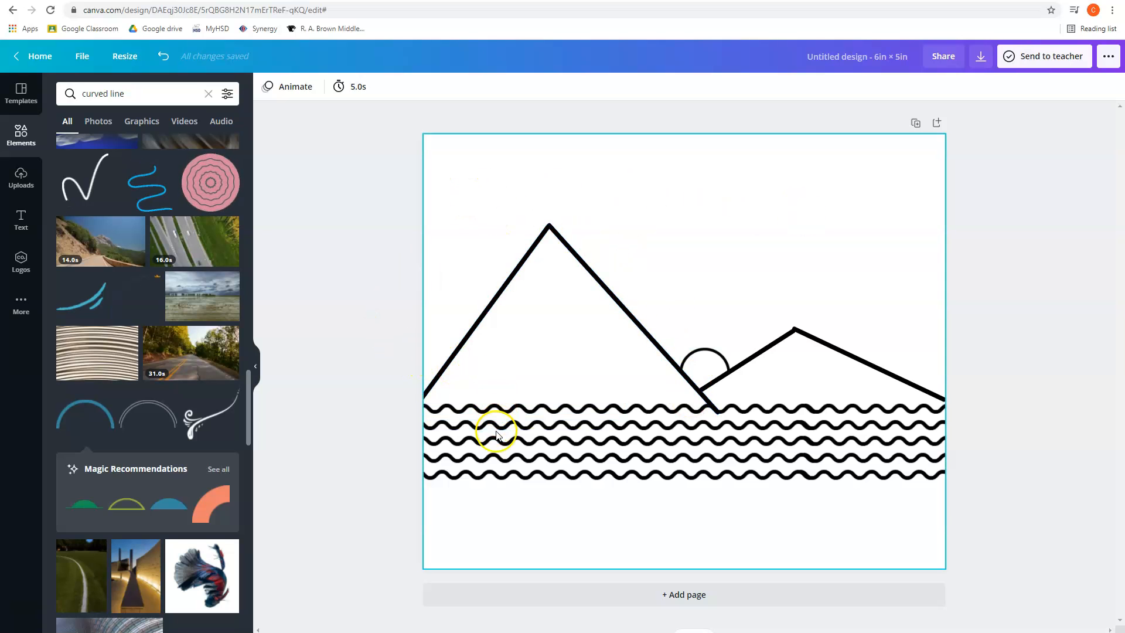
Step: Add a plain line spanning the full page width near the top of the sky and set its line weight to 1
click(206, 94)
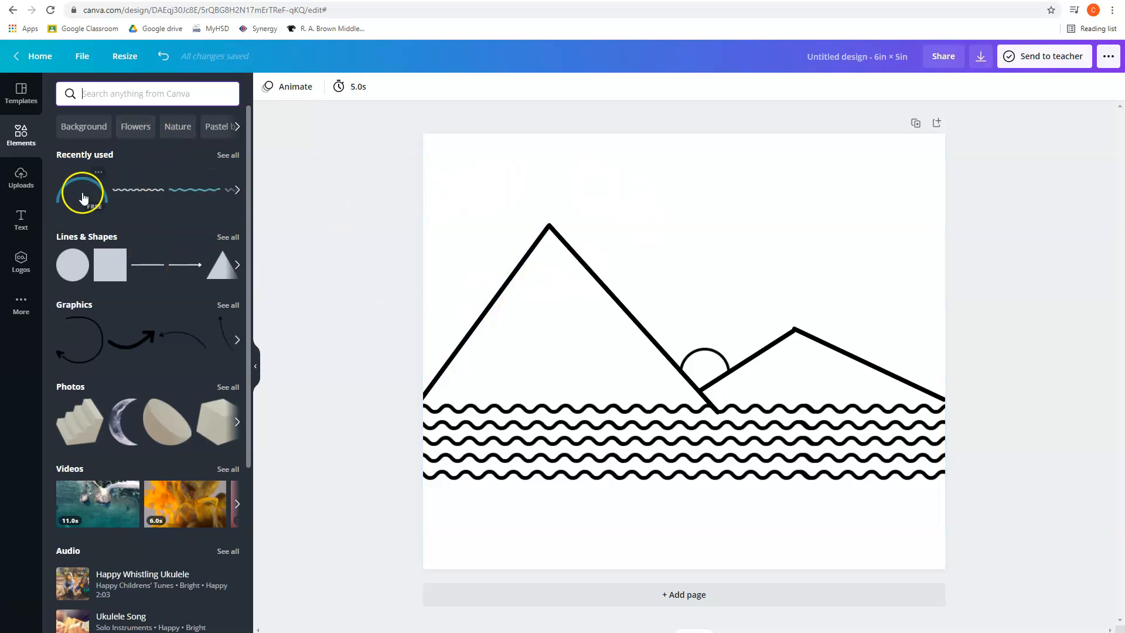
click(238, 189)
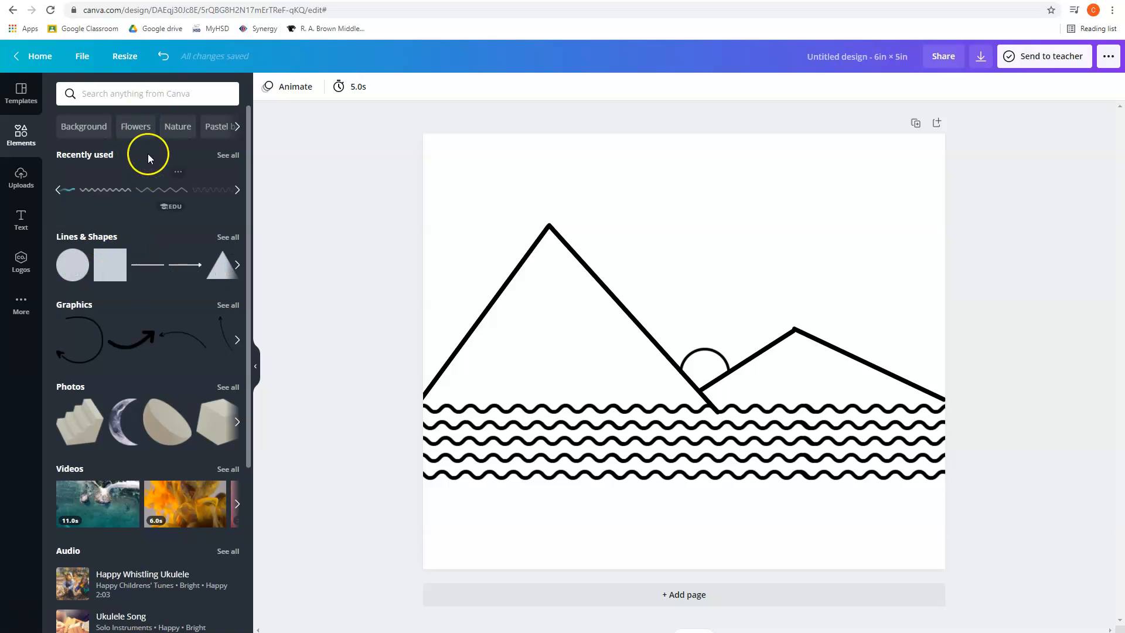
click(153, 266)
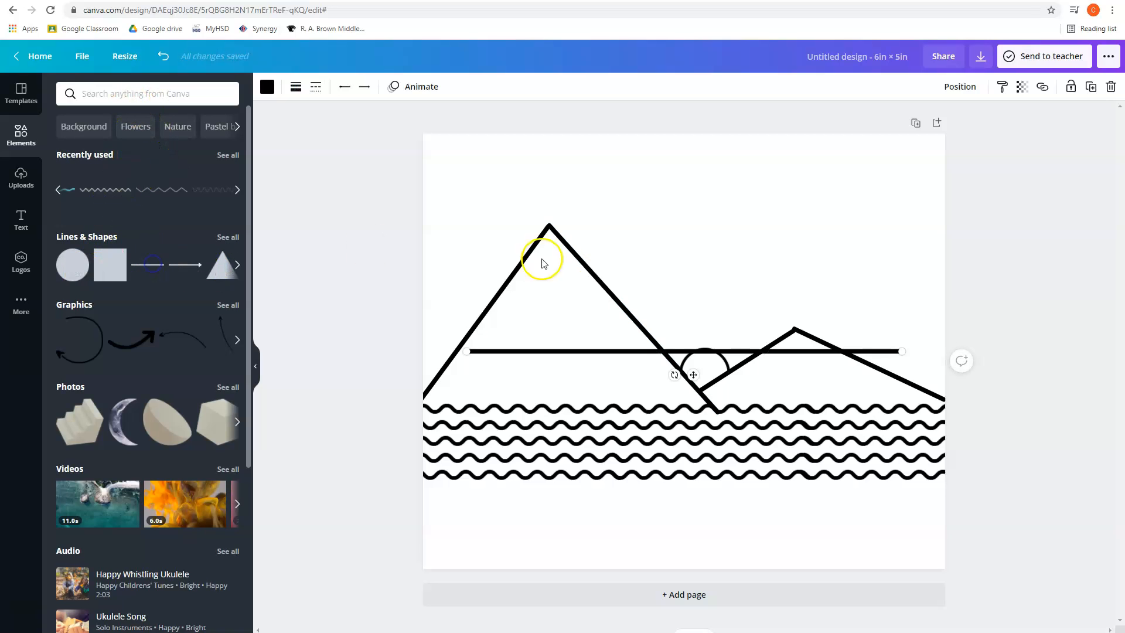
drag(688, 367, 647, 183)
drag(858, 157, 948, 160)
click(296, 87)
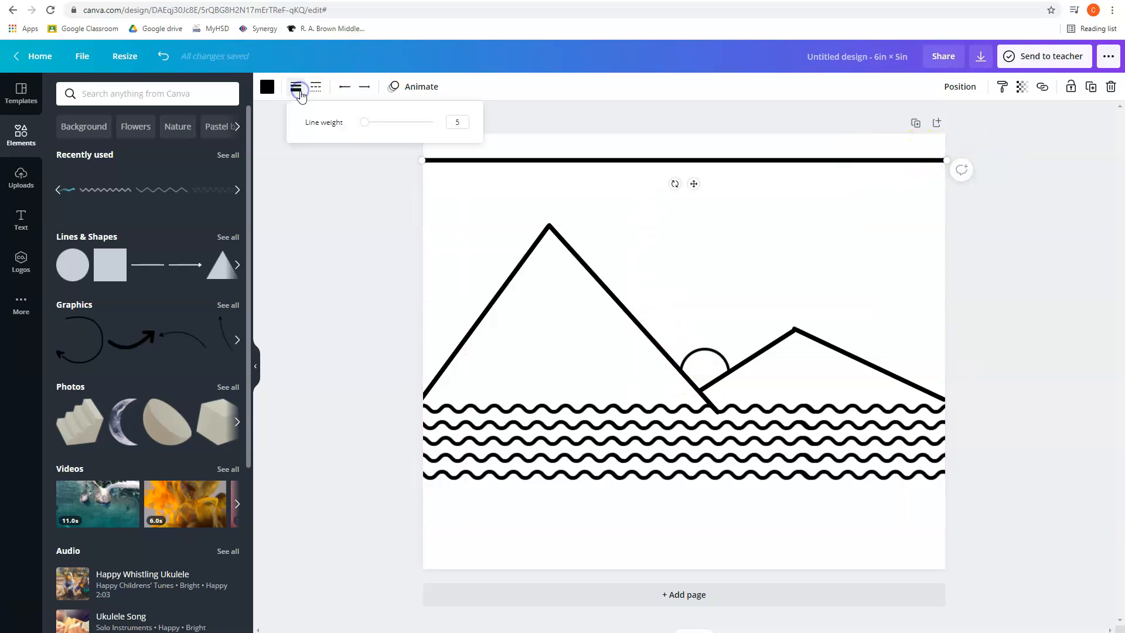
drag(368, 129, 361, 122)
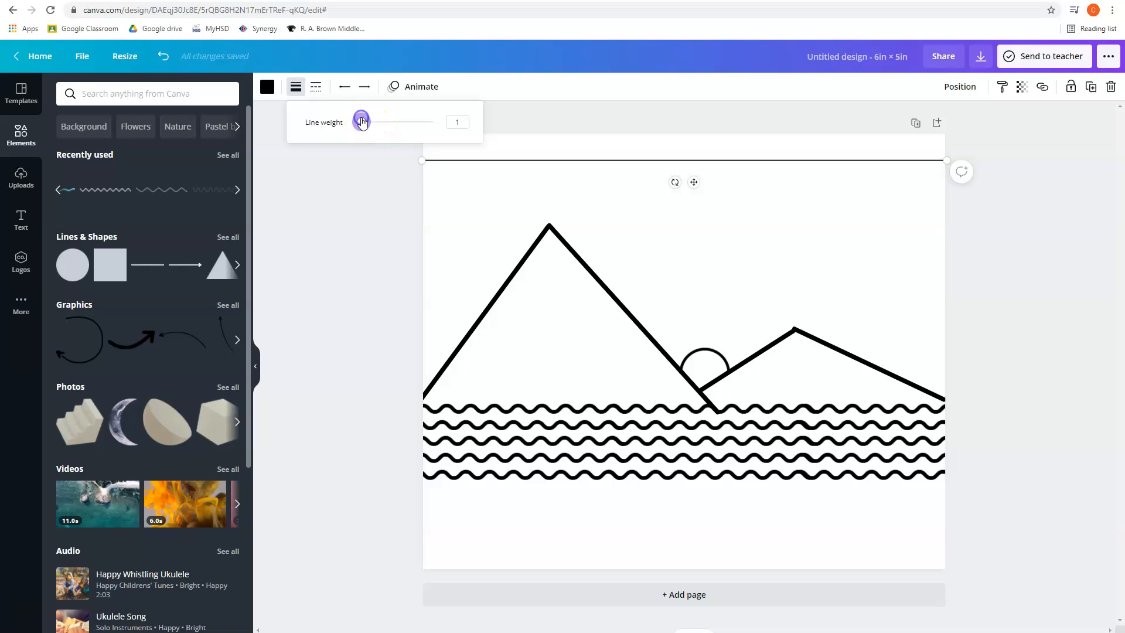
click(455, 181)
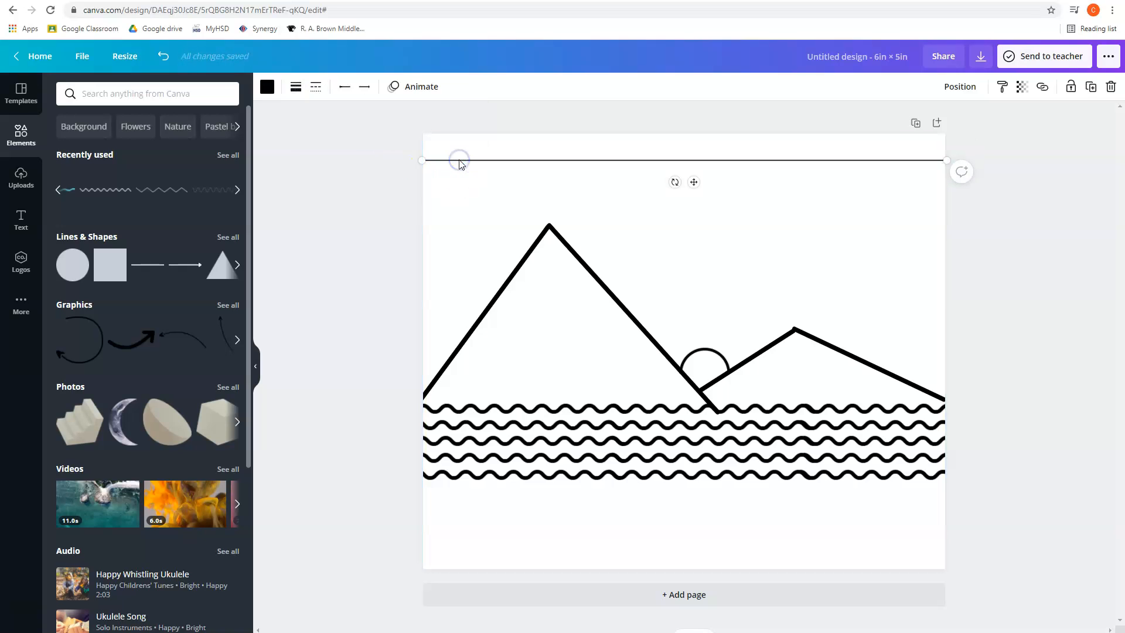
Step: Duplicate the thin sky line twice, stacking the copies evenly below it, and set the third line's weight to 2
key(ctrl+d)
drag(705, 200, 694, 199)
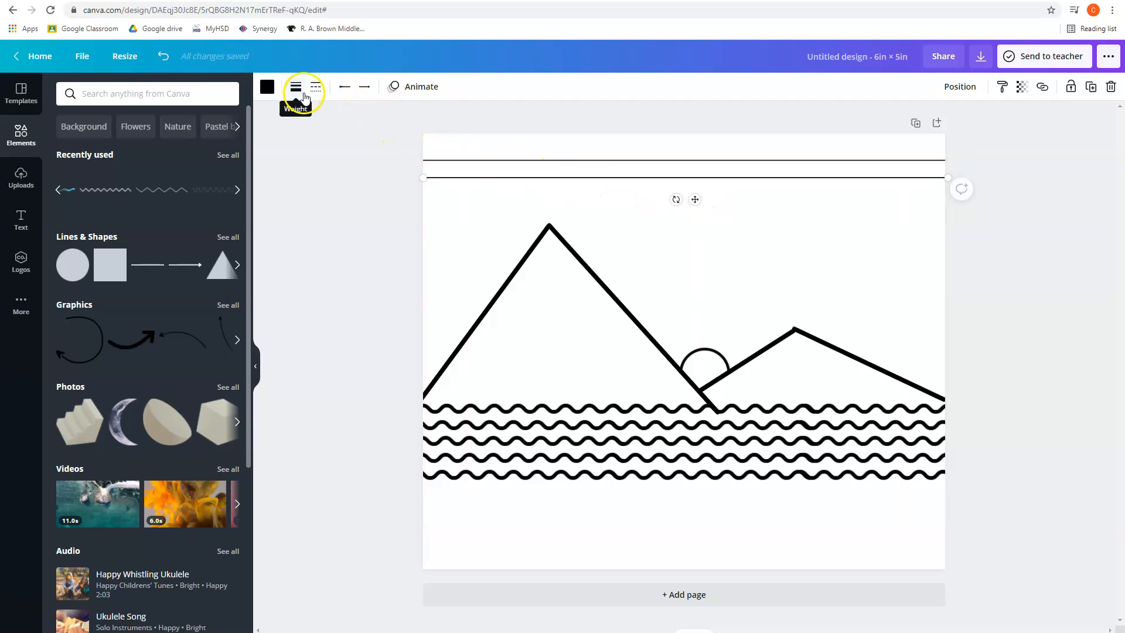
key(ctrl+d)
drag(754, 198, 732, 196)
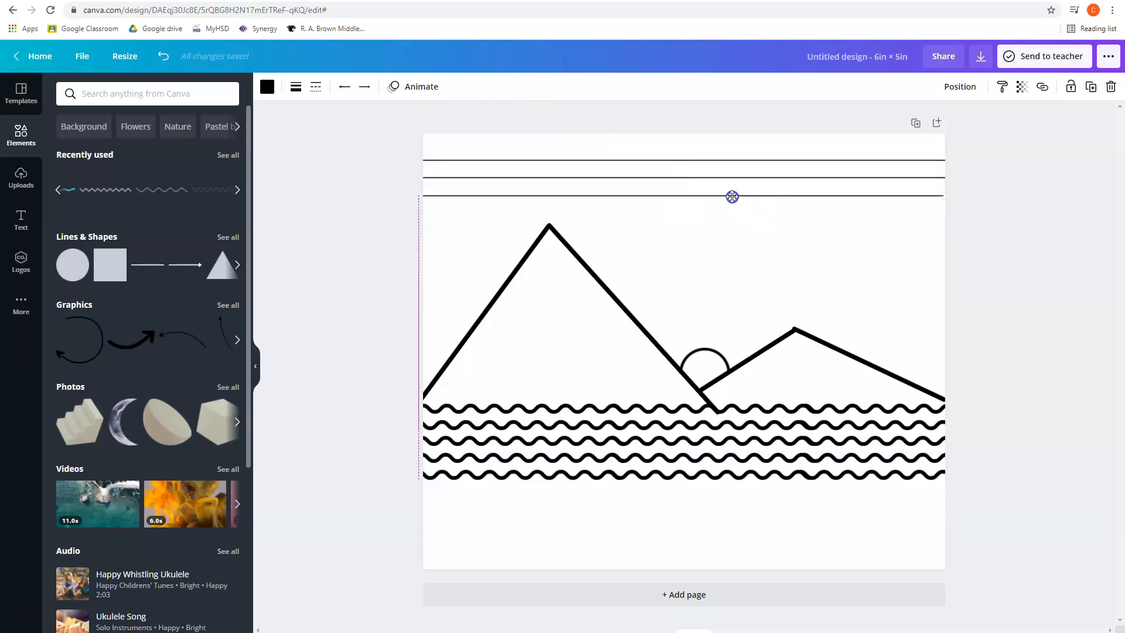
click(296, 86)
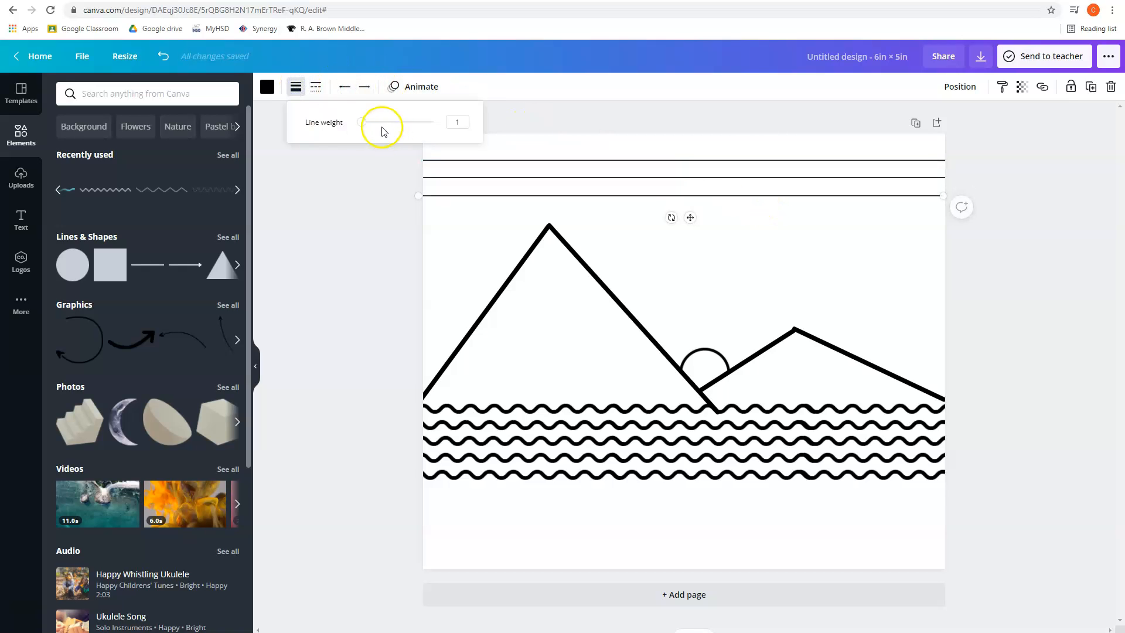
drag(363, 121, 363, 125)
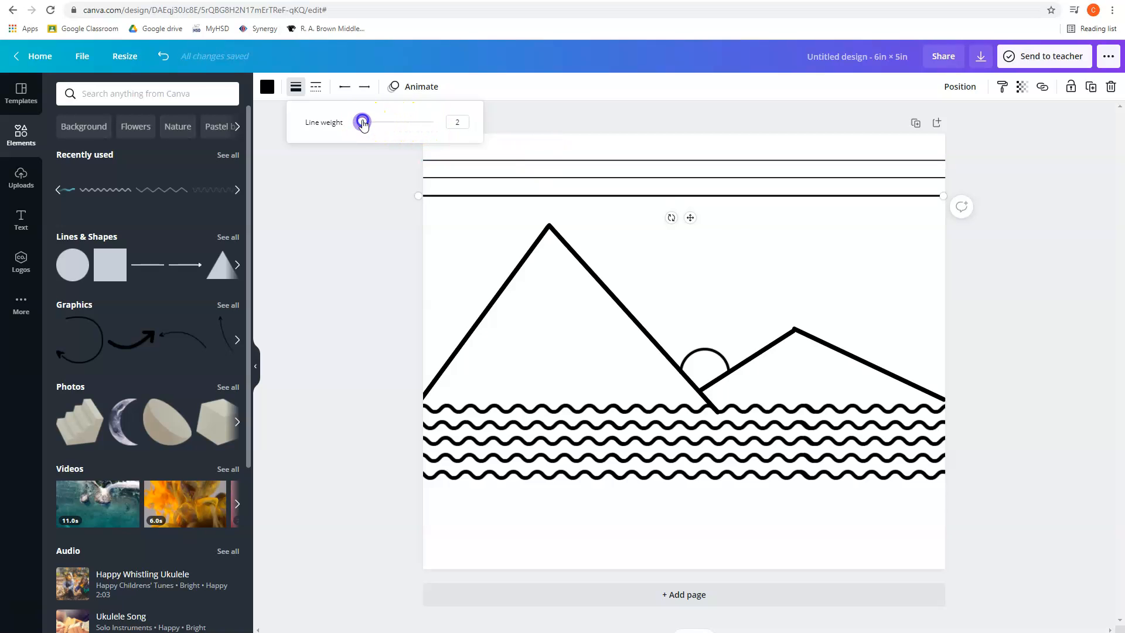
click(721, 205)
Step: Duplicate the third sky line just above the large mountain's peak and extend both lower lines to the page's right edge
click(719, 196)
key(ctrl+d)
drag(746, 221, 722, 215)
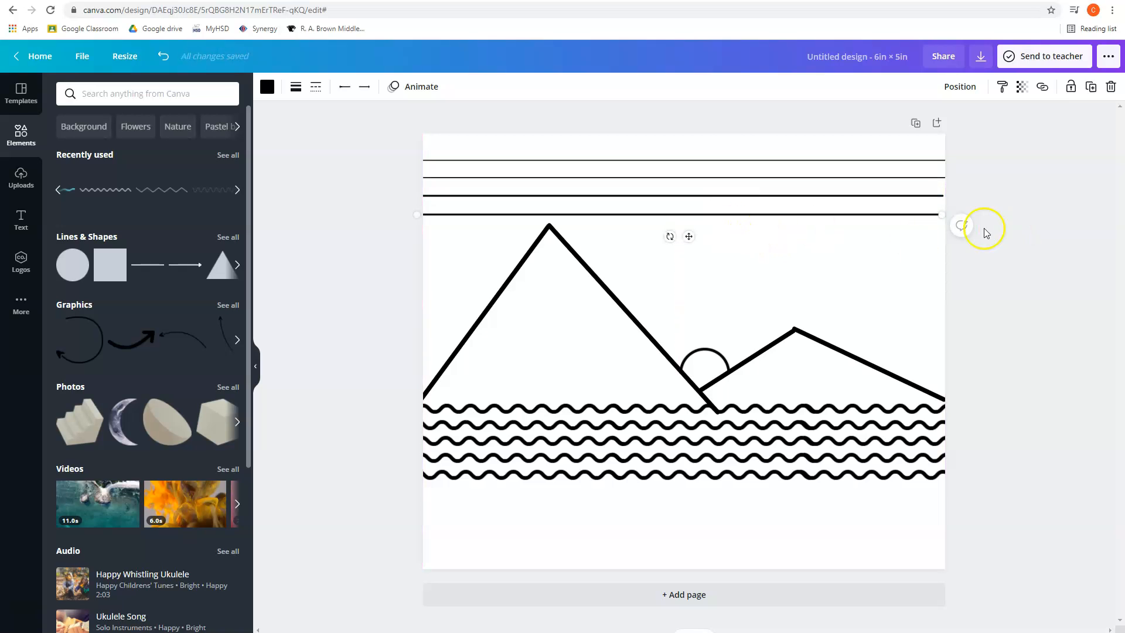
drag(946, 216, 954, 216)
click(937, 196)
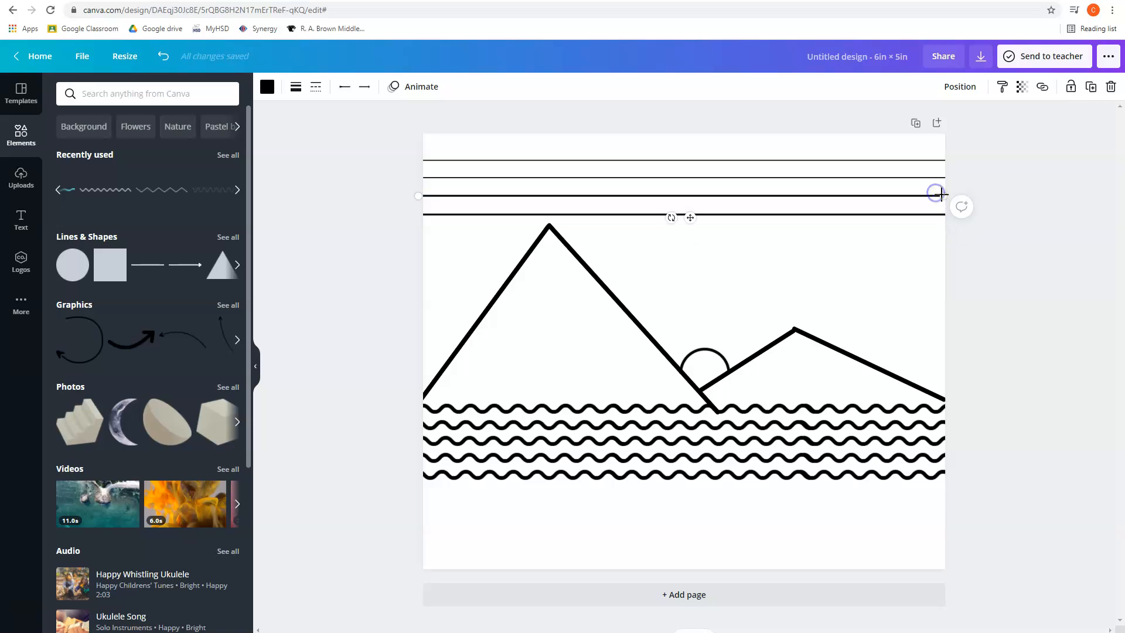
click(579, 214)
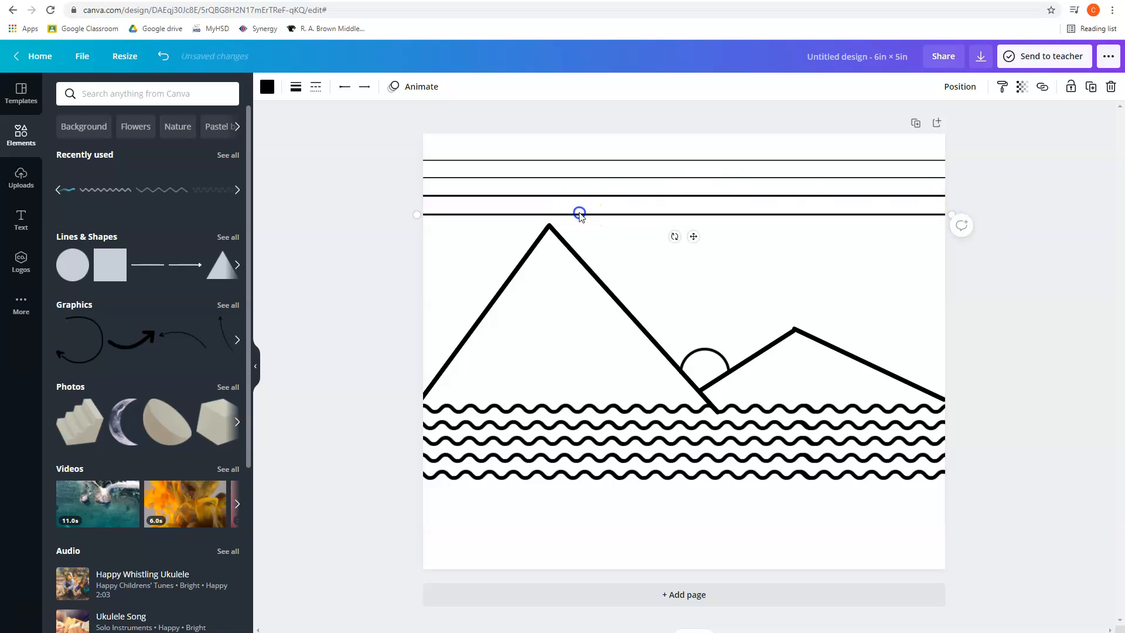
key(Delete)
key(ctrl+z)
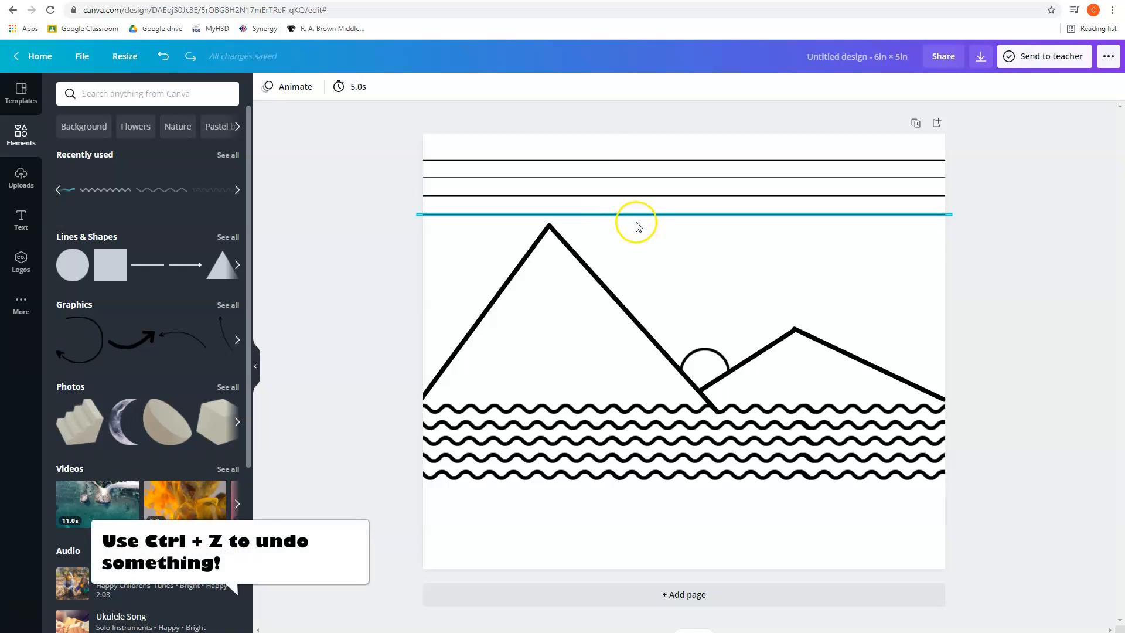
Step: Add a copy of the fourth sky line below it, starting just right of the large mountain's peak, and increase its line weight
key(ctrl+v)
drag(744, 232, 877, 235)
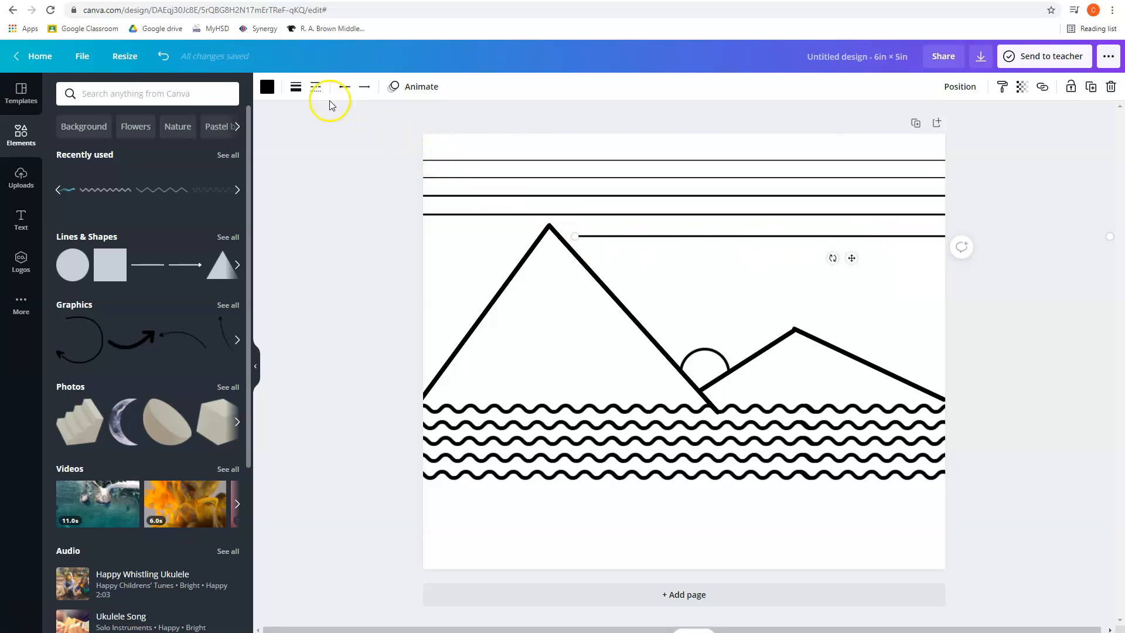
click(296, 86)
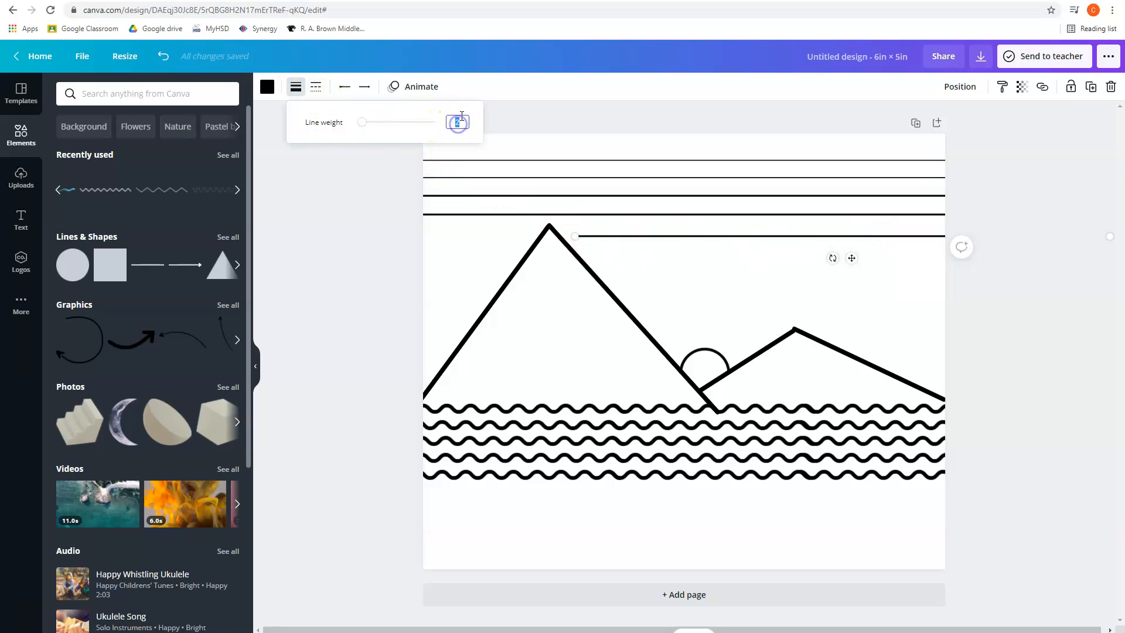
key(Return)
click(1010, 311)
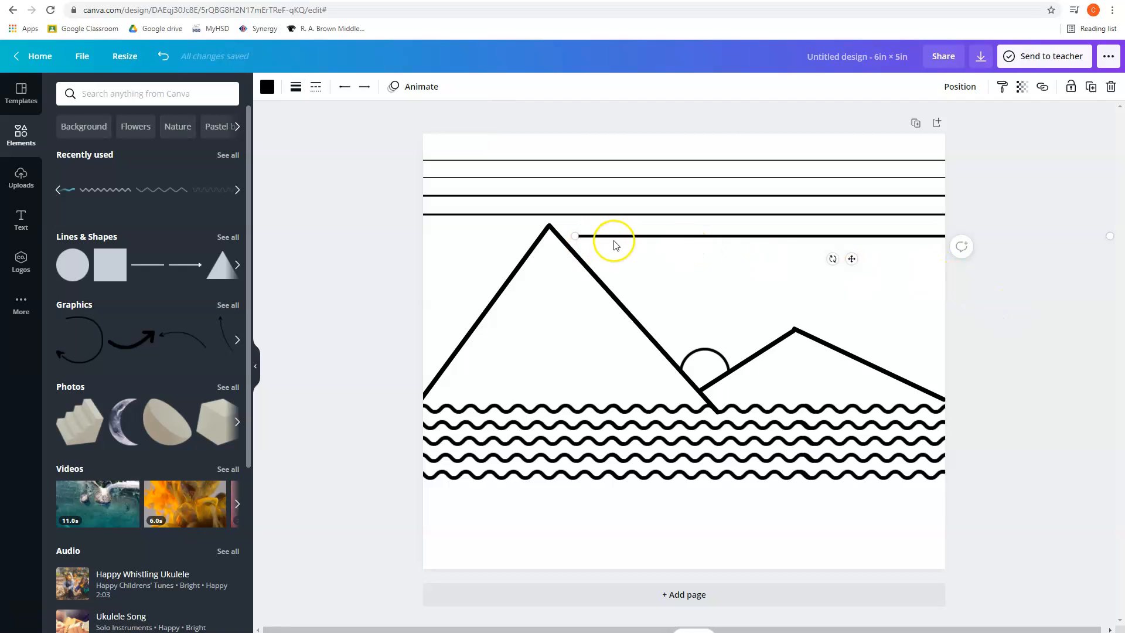
Step: Duplicate the heavier line once below it right of the large mountain and twice on the left, ending the left copies short of the slope
key(ctrl+d)
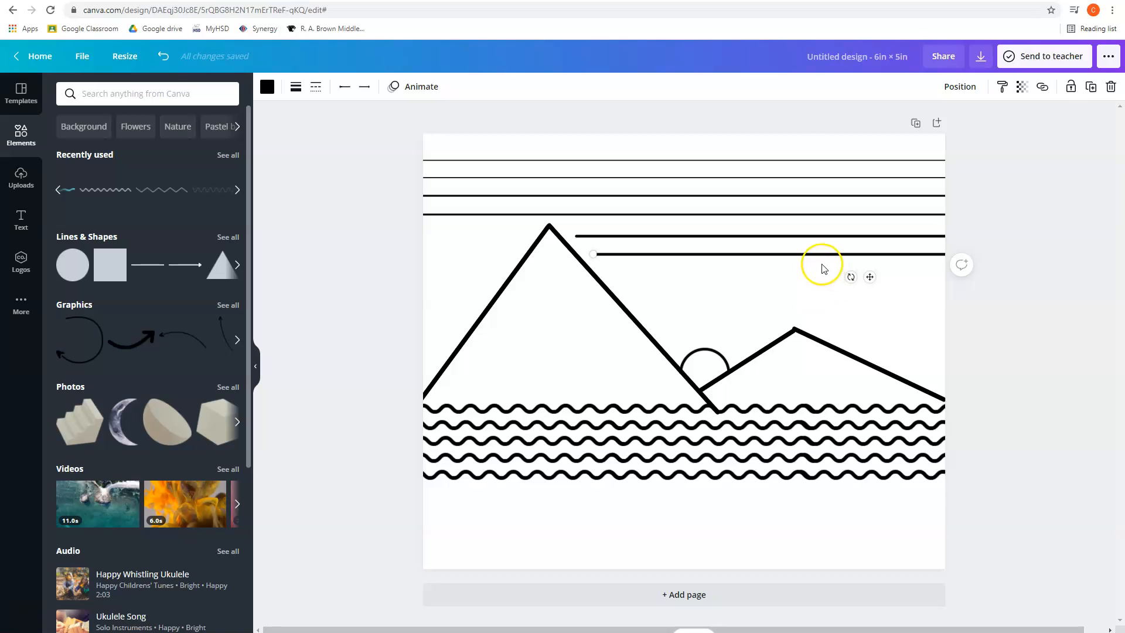
key(ctrl+d)
drag(812, 277, 186, 235)
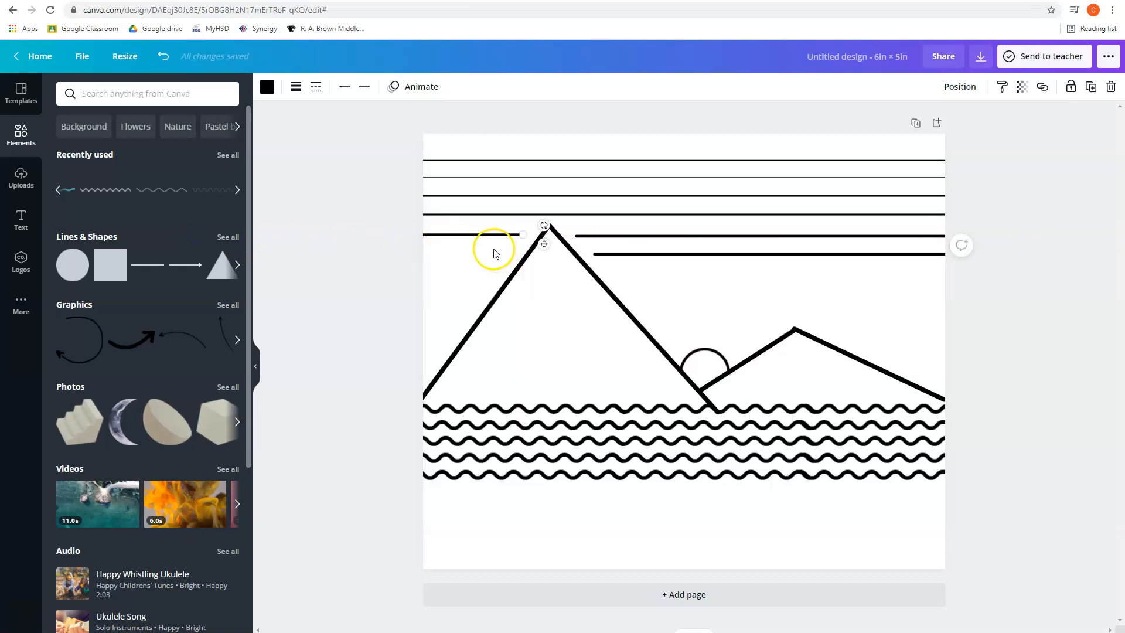
key(ctrl+d)
drag(693, 273, 43, 258)
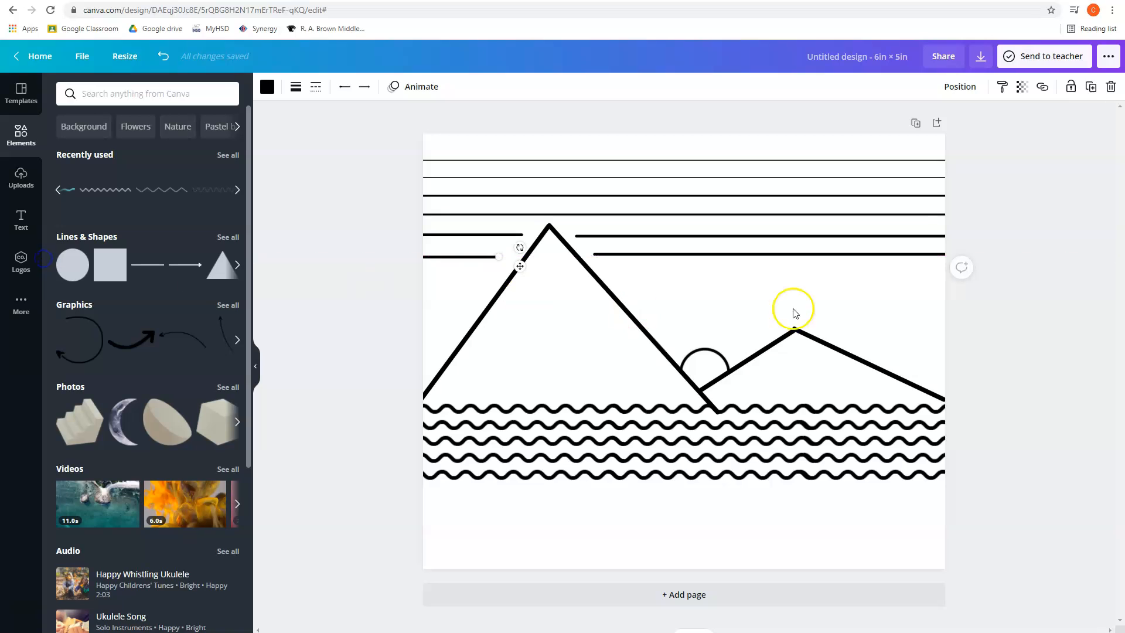
click(1053, 289)
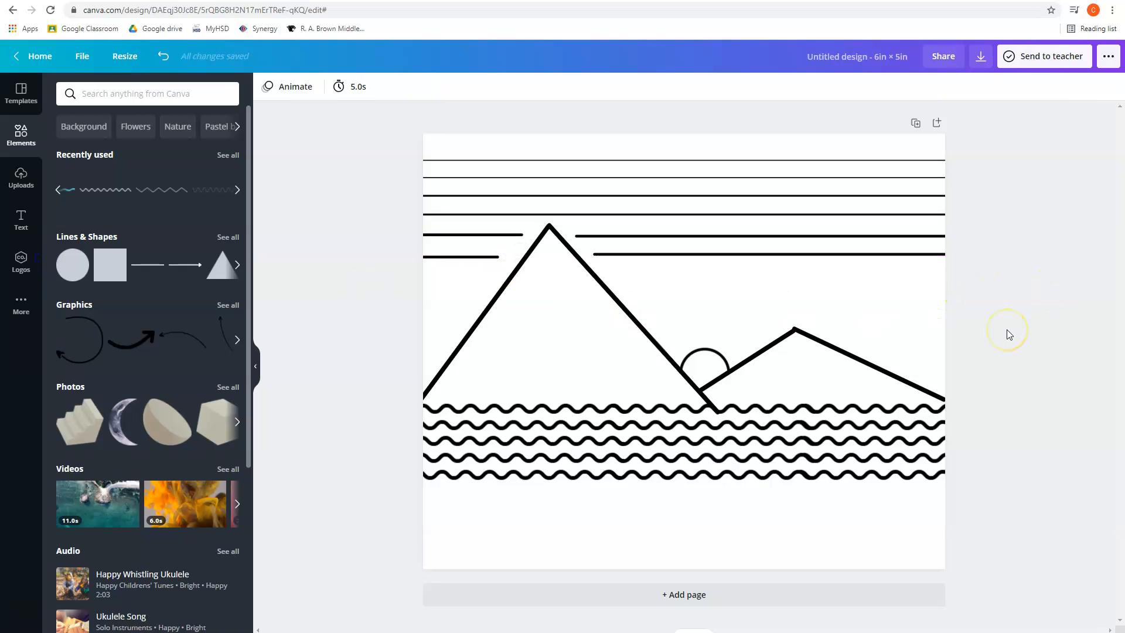